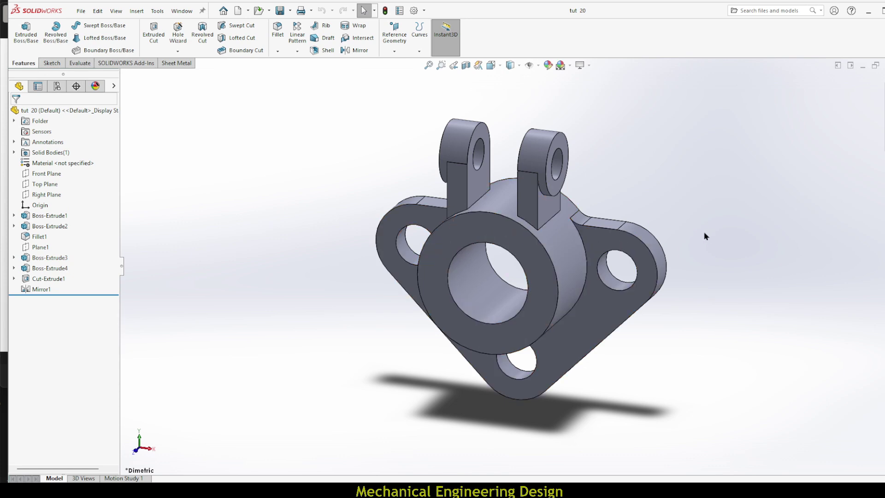
Orbit the finished Tutorial 20 bracket, then bring up its tut 20.png reference drawing
{"action": "middle_click_drag", "start_coordinate": [704, 236], "coordinate": [593, 233]}
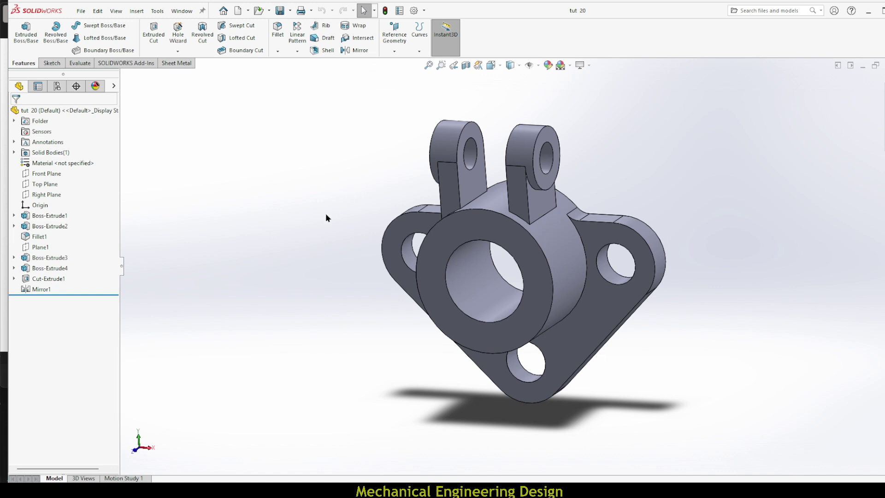
{"action": "key", "text": "alt+Tab"}
Zoom in and out on tut 21.png to read the Tutorial 21 dimensions
{"action": "scroll", "coordinate": [147, 198], "scroll_direction": "up", "scroll_amount": 3}
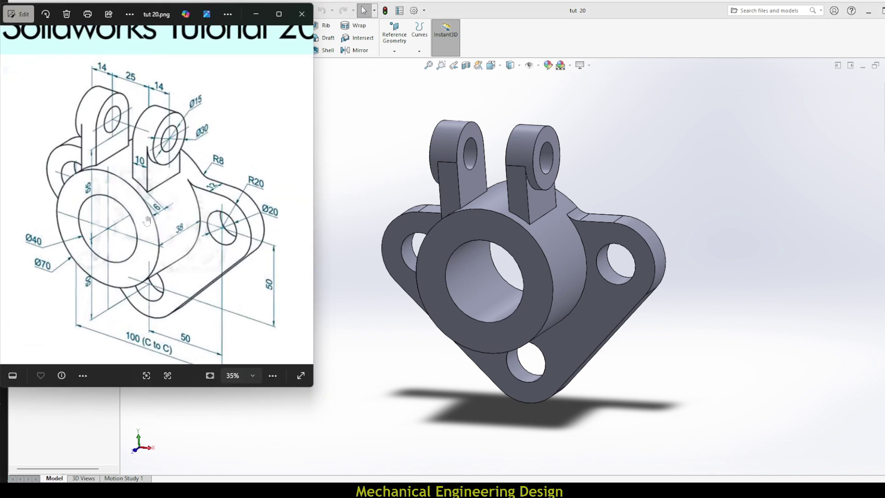
{"action": "scroll", "coordinate": [122, 184], "scroll_direction": "down", "scroll_amount": 3}
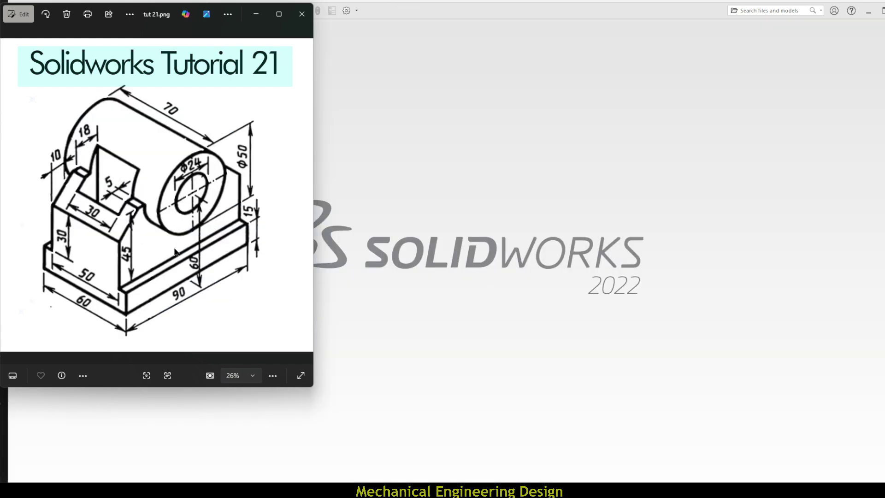
{"action": "scroll", "coordinate": [99, 217], "scroll_direction": "up", "scroll_amount": 3}
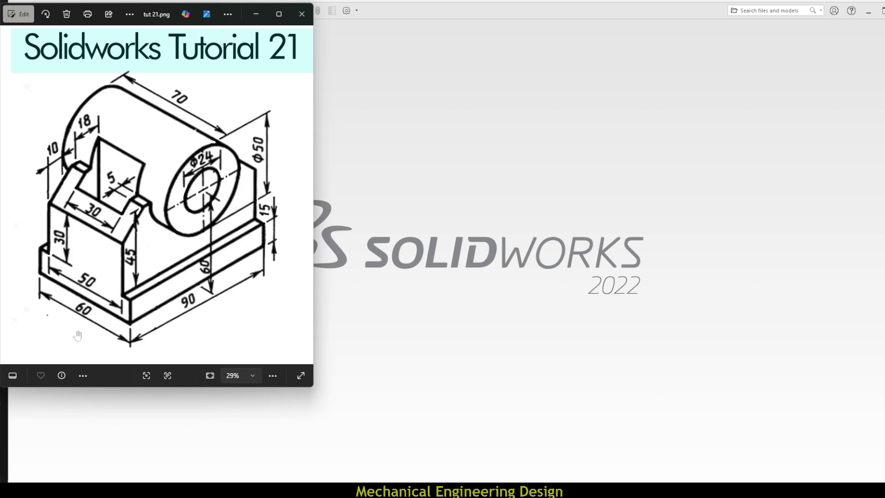
Create a new part document in SOLIDWORKS
{"action": "left_click", "coordinate": [415, 178]}
{"action": "left_click", "coordinate": [170, 11]}
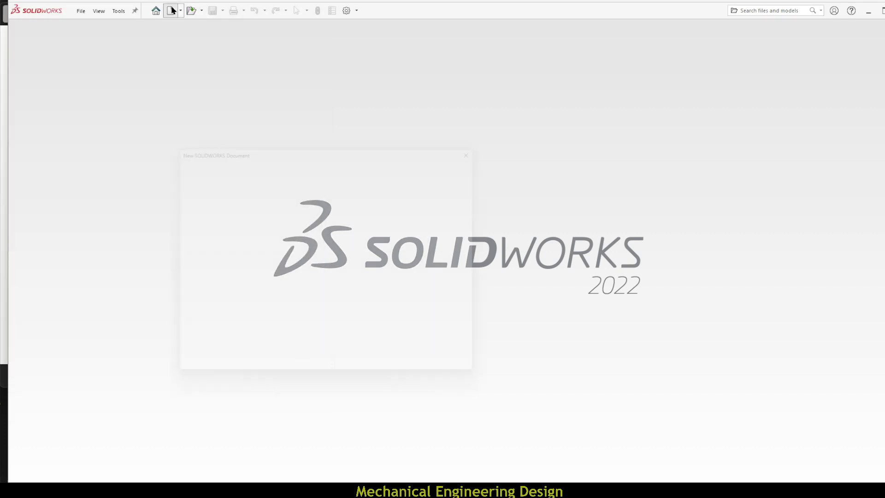
{"action": "left_click", "coordinate": [375, 367]}
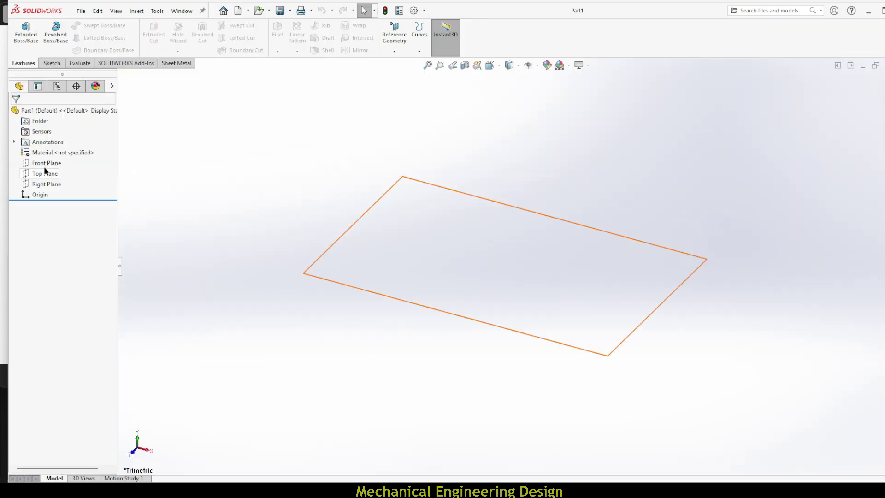
Start a sketch on the Front Plane, ready to draw straight lines
{"action": "left_click", "coordinate": [42, 164]}
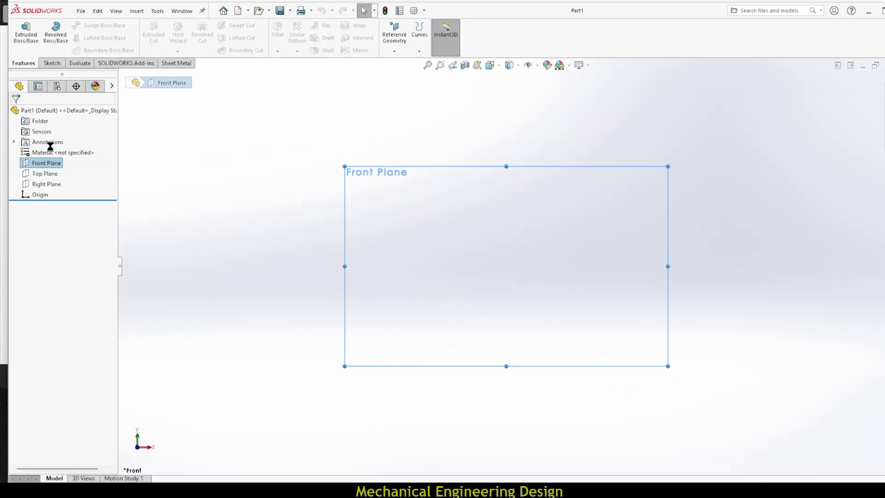
{"action": "left_click", "coordinate": [80, 38]}
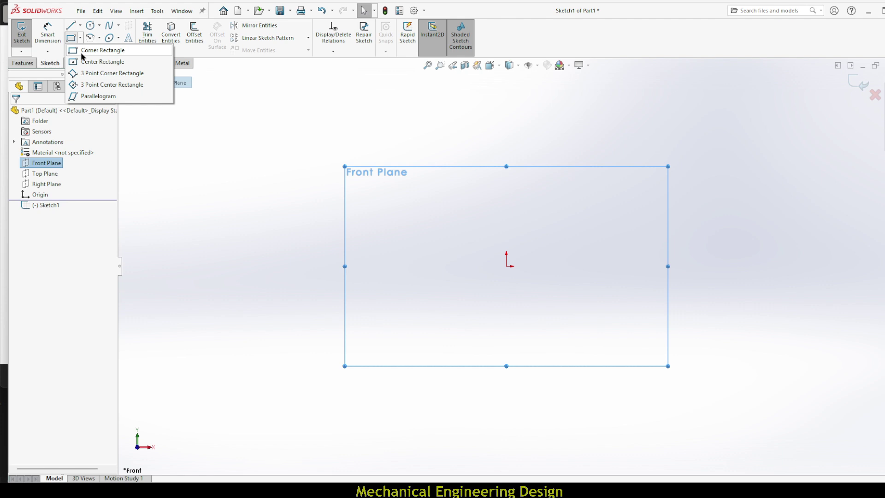
{"action": "left_click", "coordinate": [81, 51]}
{"action": "left_click", "coordinate": [70, 26]}
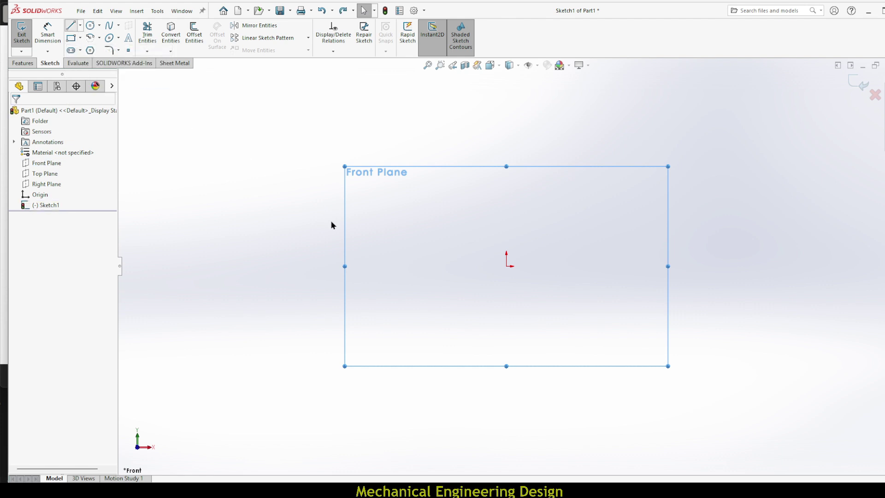
Draw the stepped profile and dimension its 60 base width and 15 step height
{"action": "left_click", "coordinate": [575, 238]}
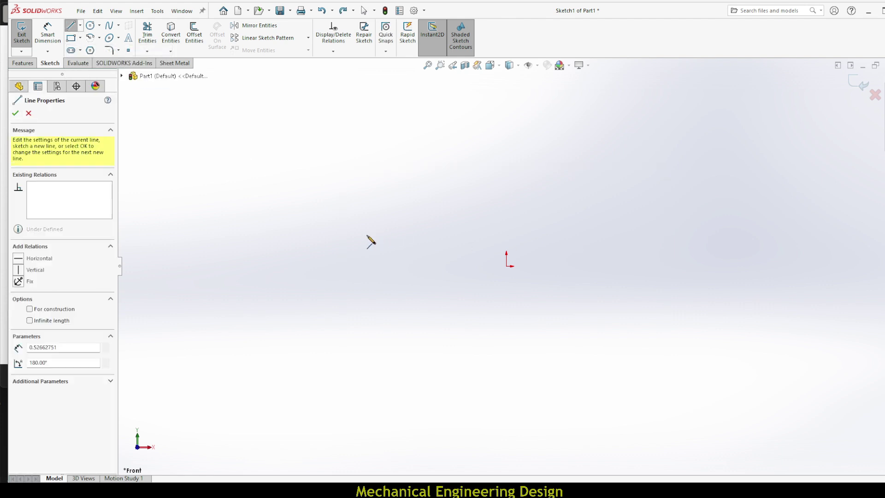
{"action": "left_click", "coordinate": [317, 241]}
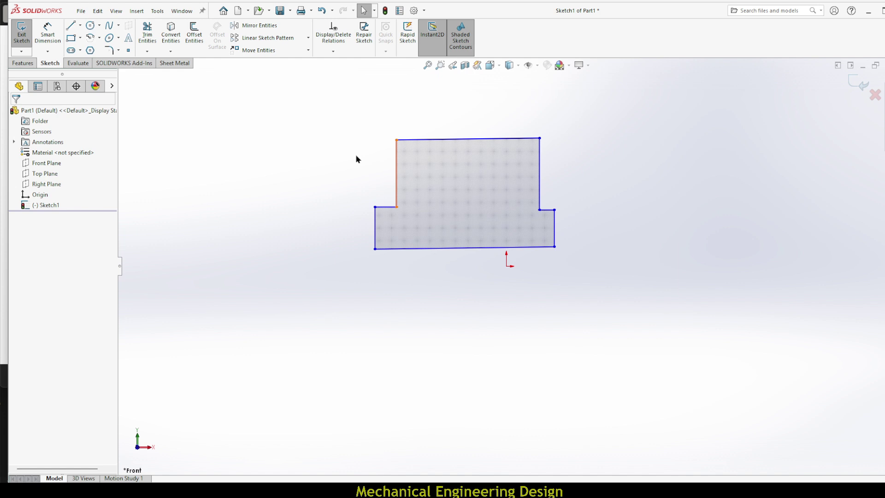
{"action": "key", "text": "d"}
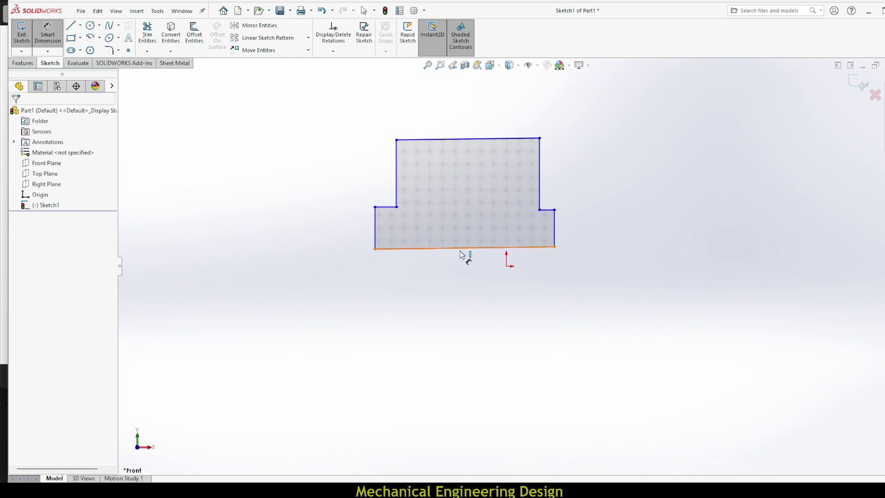
{"action": "left_click", "coordinate": [467, 250]}
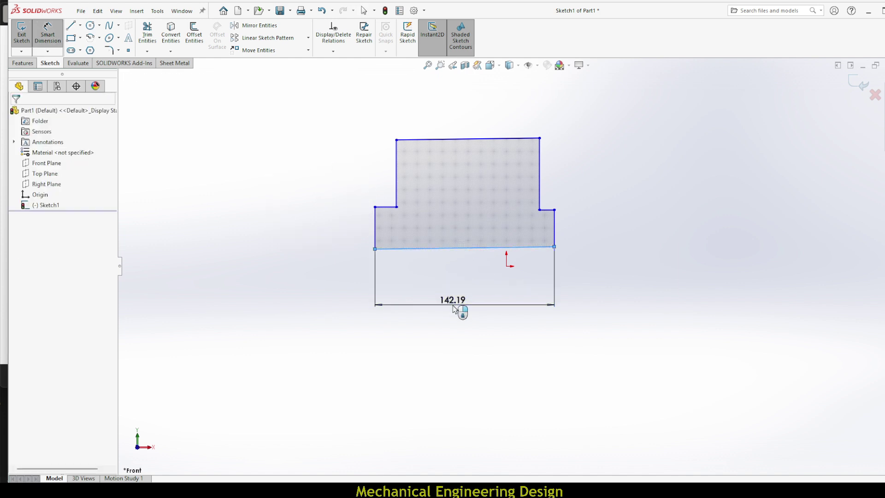
{"action": "left_click", "coordinate": [454, 310]}
{"action": "type", "text": "60"}
{"action": "key", "text": "Return"}
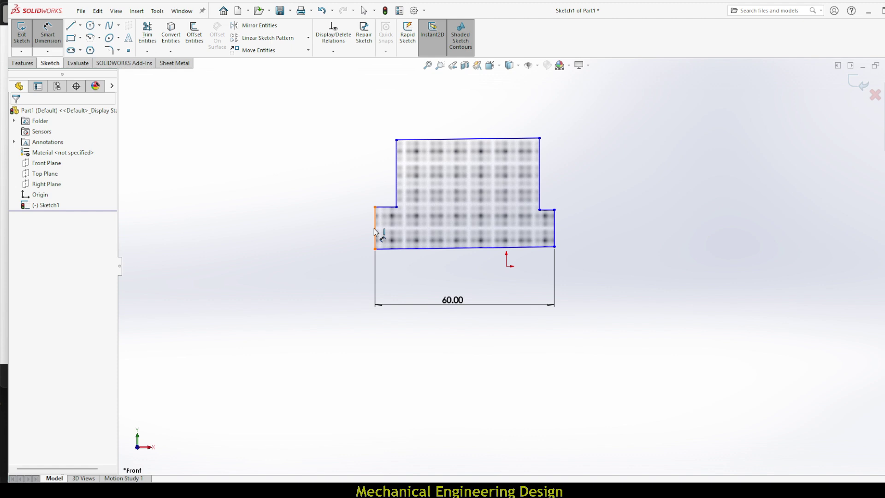
{"action": "left_click", "coordinate": [375, 232]}
{"action": "left_click", "coordinate": [329, 225]}
{"action": "type", "text": "15"}
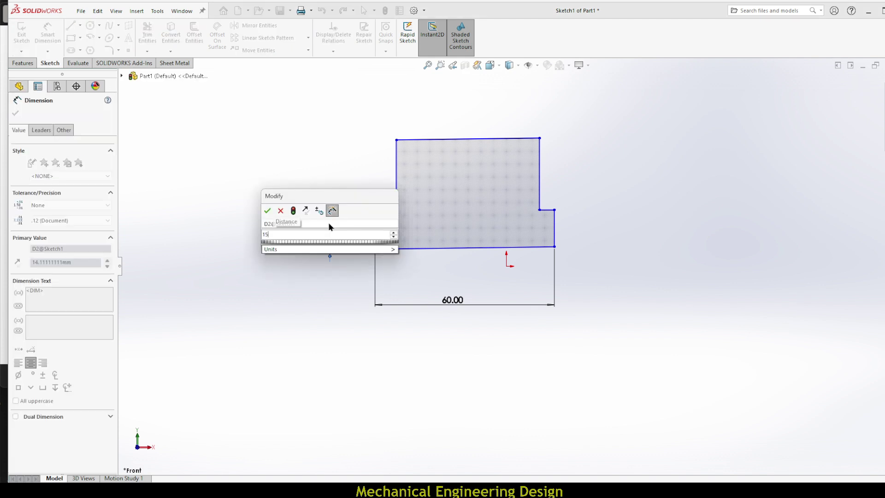
{"action": "key", "text": "Return"}
Dimension the 45 upper height and the 50 top width
{"action": "left_click", "coordinate": [397, 171]}
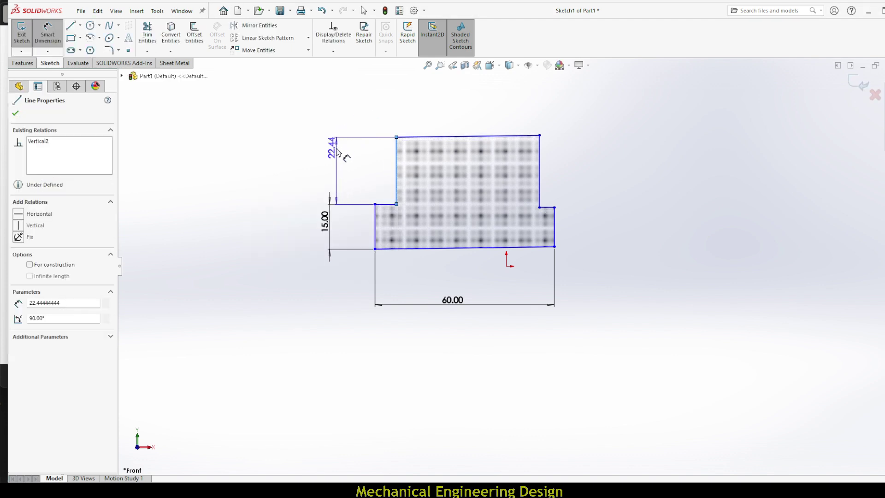
{"action": "left_click", "coordinate": [339, 152]}
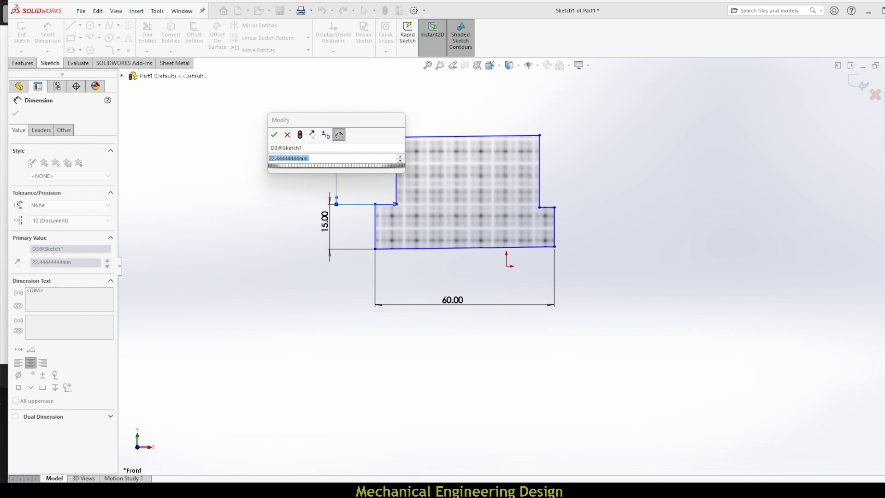
{"action": "key", "text": "Escape"}
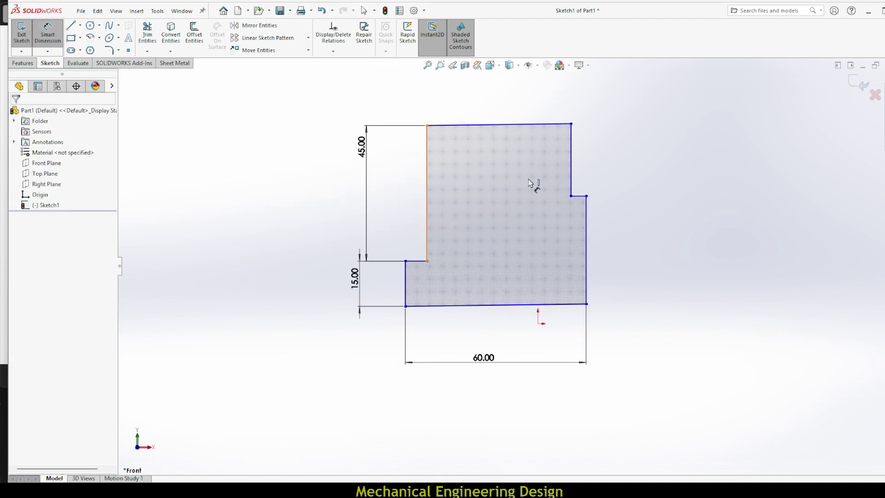
{"action": "left_click", "coordinate": [426, 184]}
{"action": "left_click", "coordinate": [571, 152]}
{"action": "left_click", "coordinate": [516, 104]}
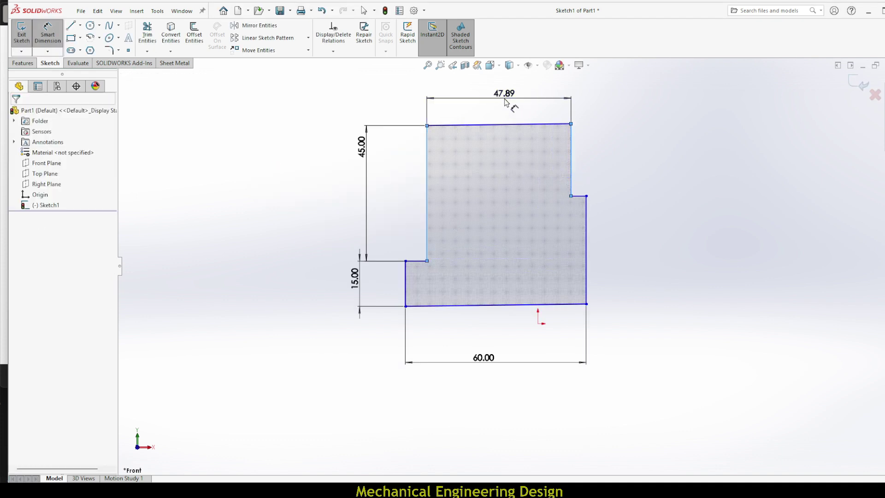
{"action": "type", "text": "50"}
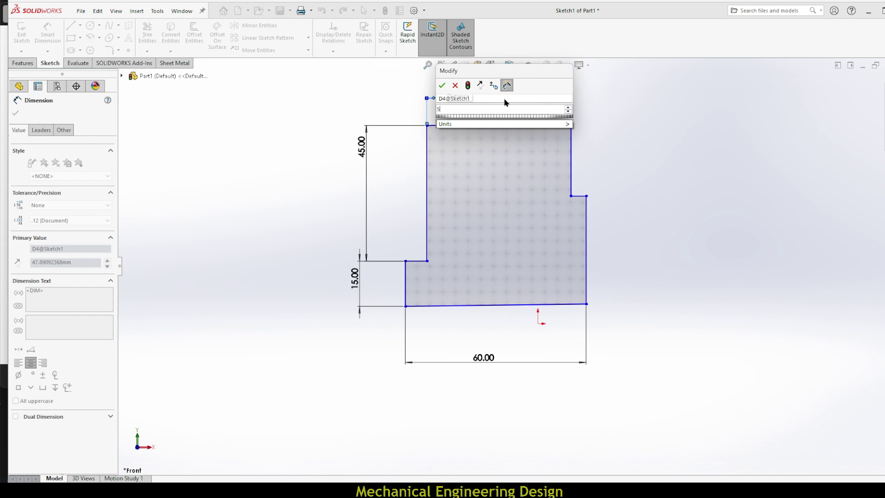
{"action": "key", "text": "Return"}
{"action": "right_click_drag", "start_coordinate": [286, 189], "coordinate": [285, 153]}
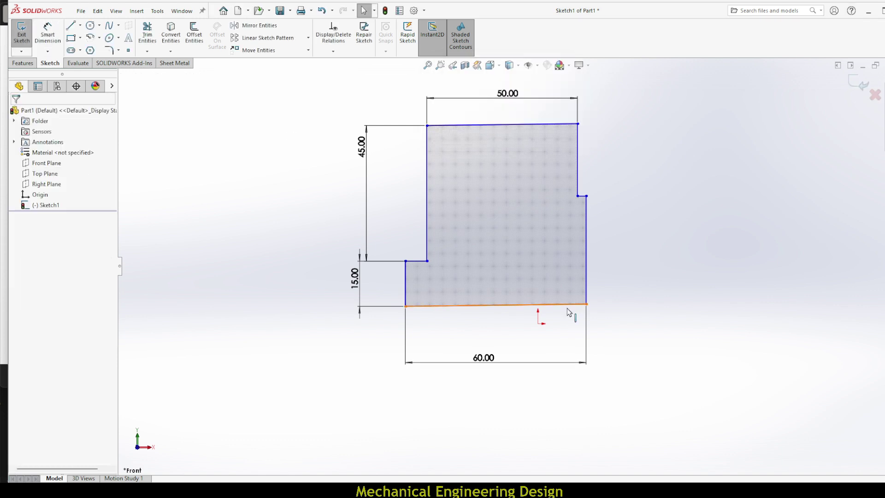
Put the bottom edge through the origin and align both step edges at the same height
{"action": "left_click", "coordinate": [496, 305]}
{"action": "key", "text": "Escape"}
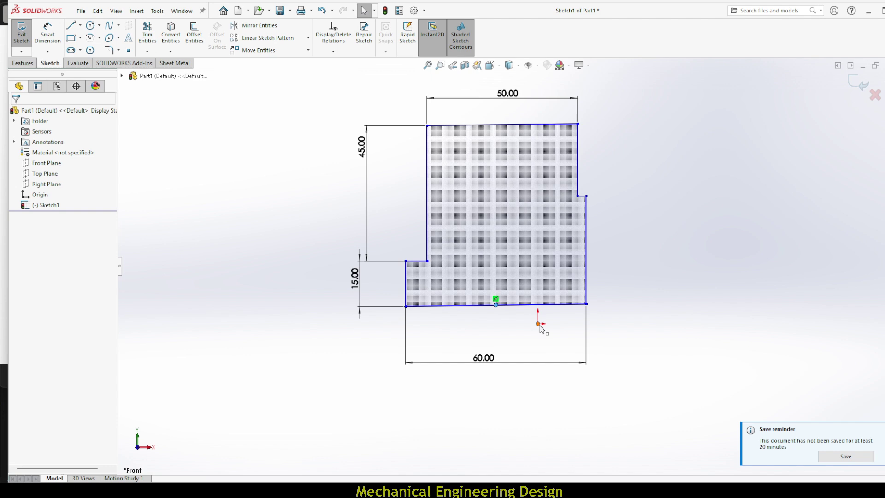
{"action": "left_click", "coordinate": [538, 323], "text": "ctrl"}
{"action": "left_click", "coordinate": [597, 283]}
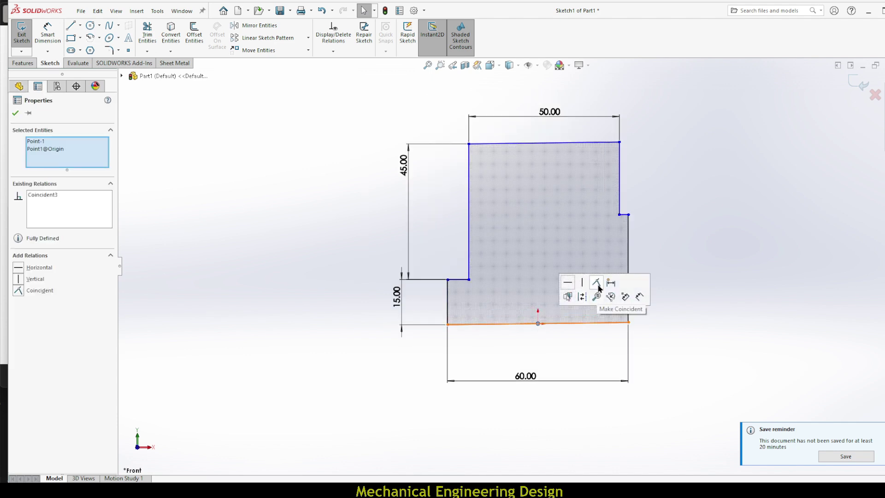
{"action": "left_click", "coordinate": [718, 244]}
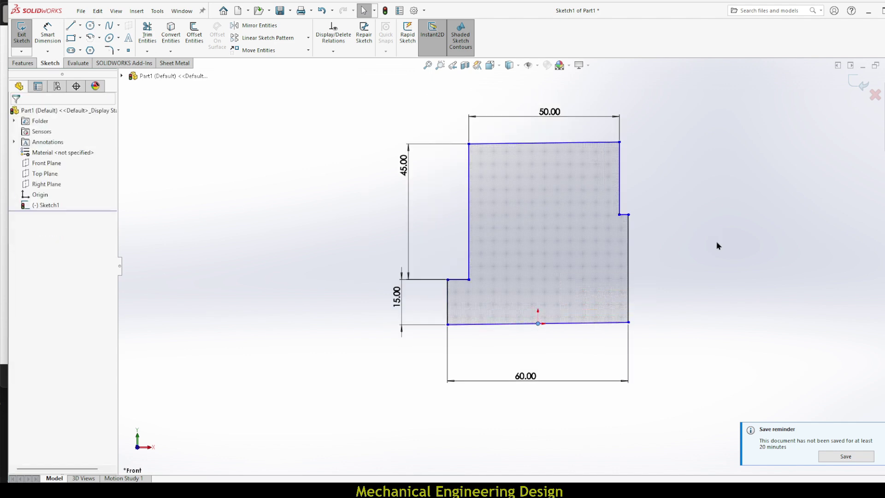
{"action": "left_click", "coordinate": [624, 214]}
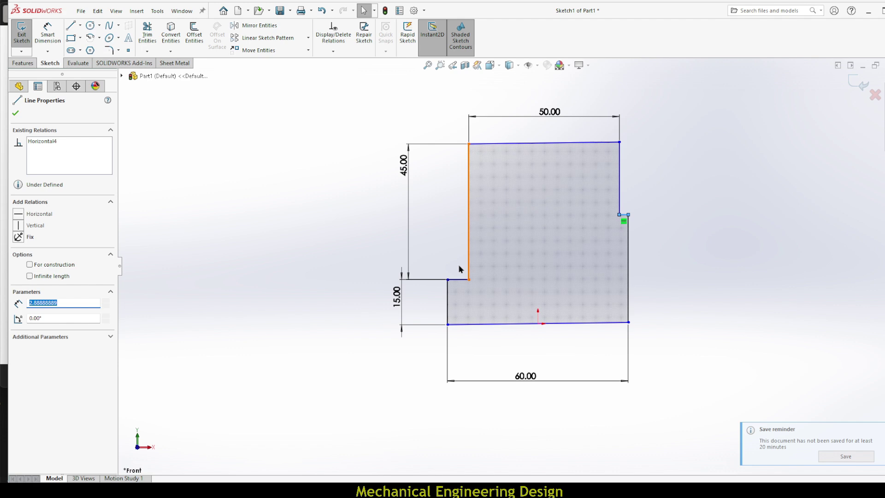
{"action": "left_click", "coordinate": [459, 279], "text": "ctrl"}
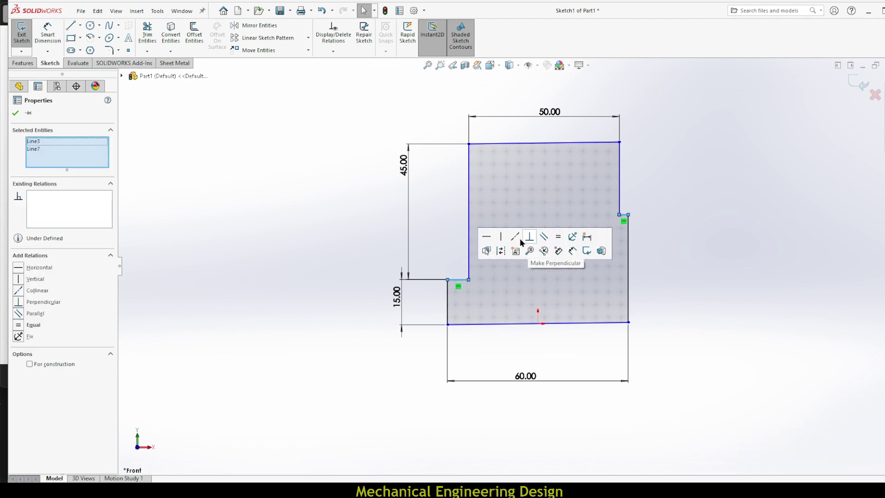
{"action": "left_click", "coordinate": [515, 236]}
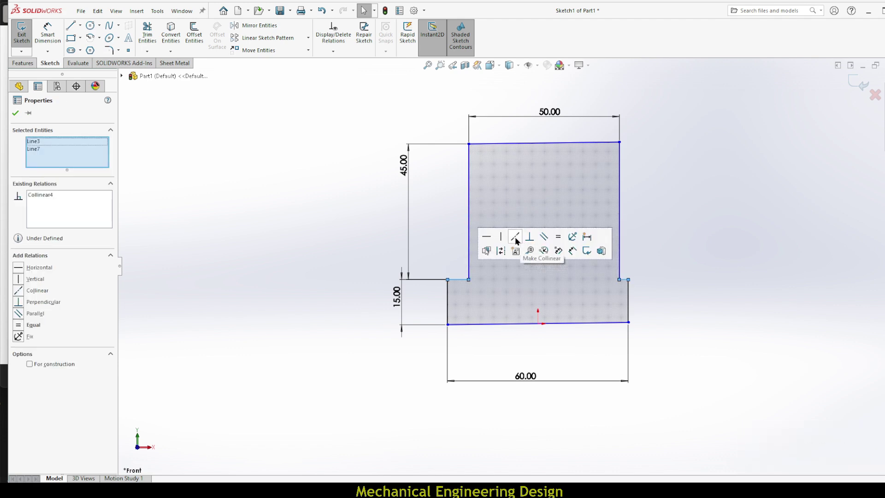
Centre the top edge's midpoint directly above the origin
{"action": "left_click", "coordinate": [543, 145]}
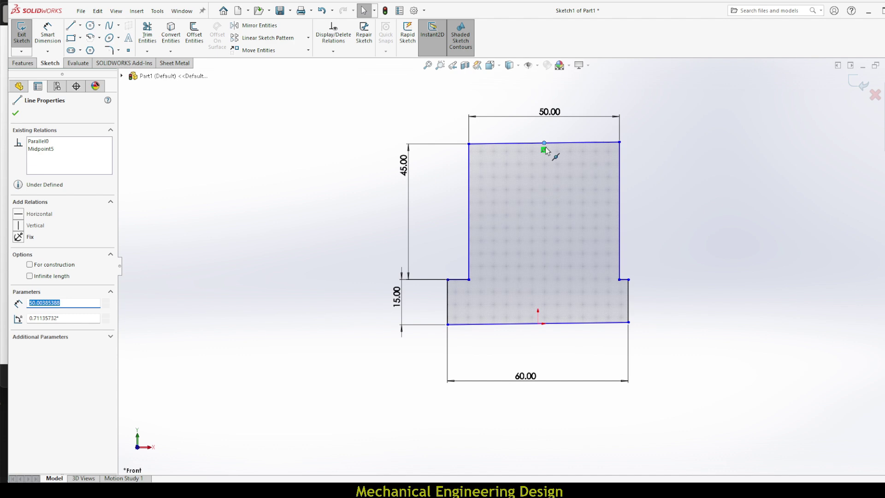
{"action": "left_click", "coordinate": [543, 143]}
{"action": "left_click", "coordinate": [538, 324], "text": "ctrl"}
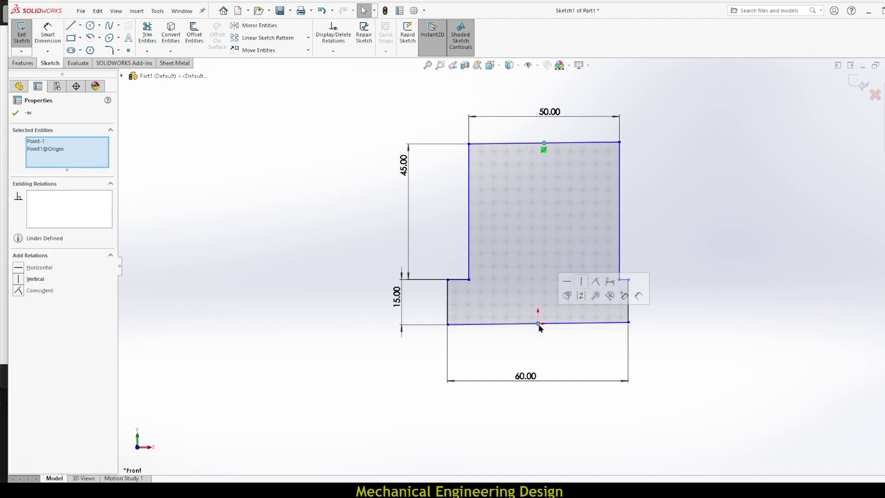
{"action": "left_click", "coordinate": [581, 282]}
{"action": "left_click", "coordinate": [676, 225]}
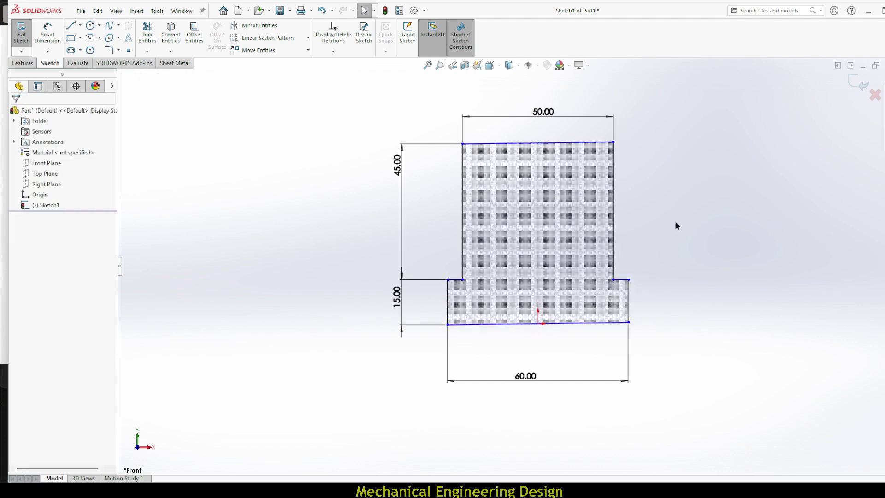
Make the two ledge lines equal and the bottom line horizontal
{"action": "left_click", "coordinate": [620, 280]}
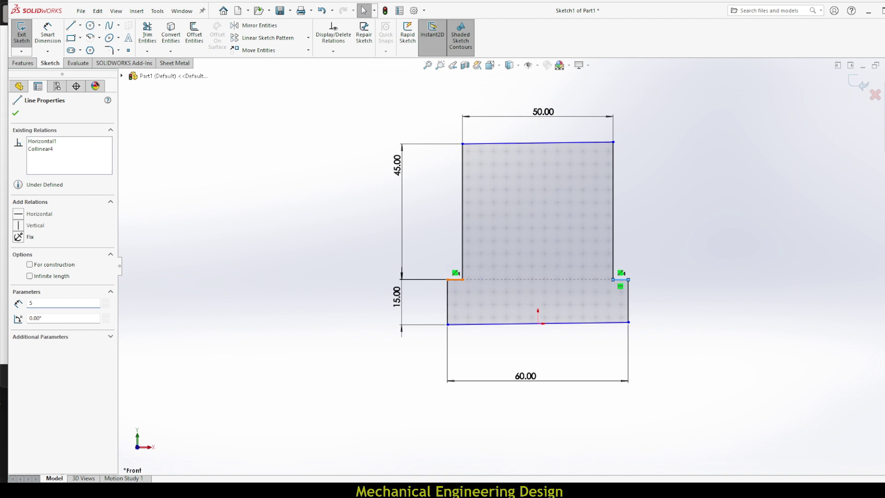
{"action": "left_click", "coordinate": [455, 280], "text": "ctrl"}
{"action": "left_click", "coordinate": [552, 242]}
{"action": "left_click", "coordinate": [474, 326]}
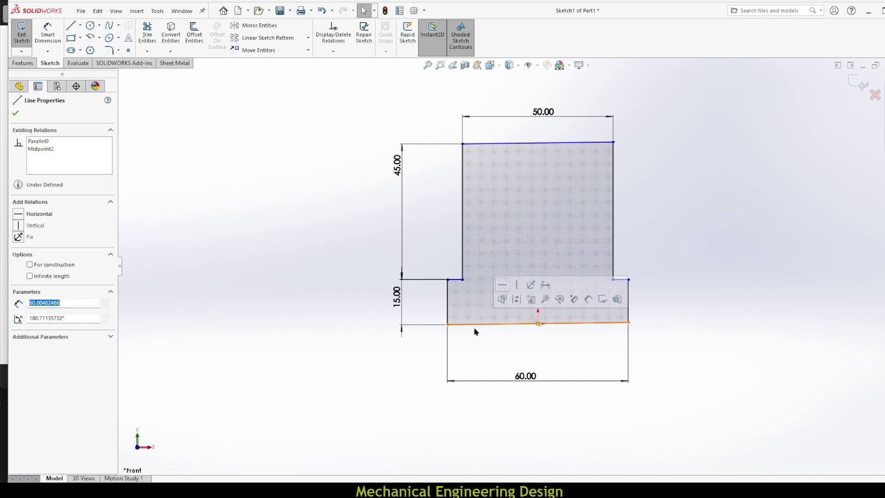
{"action": "left_click", "coordinate": [501, 289]}
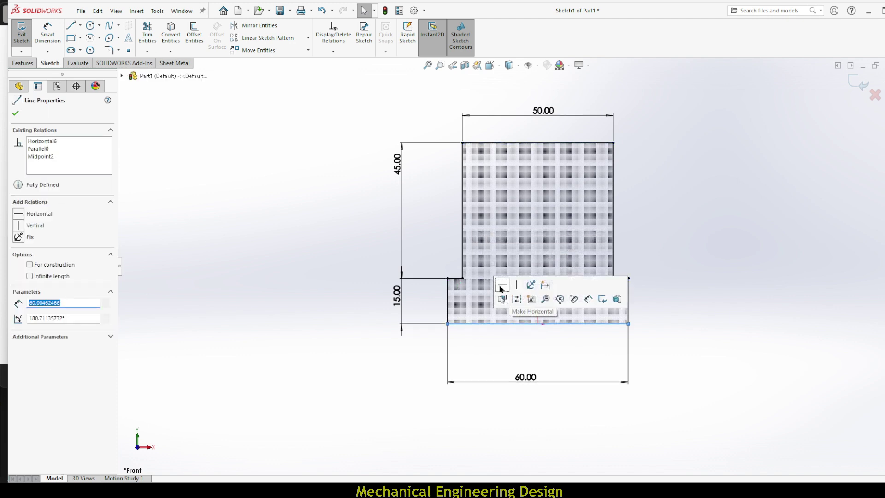
{"action": "left_click", "coordinate": [336, 259]}
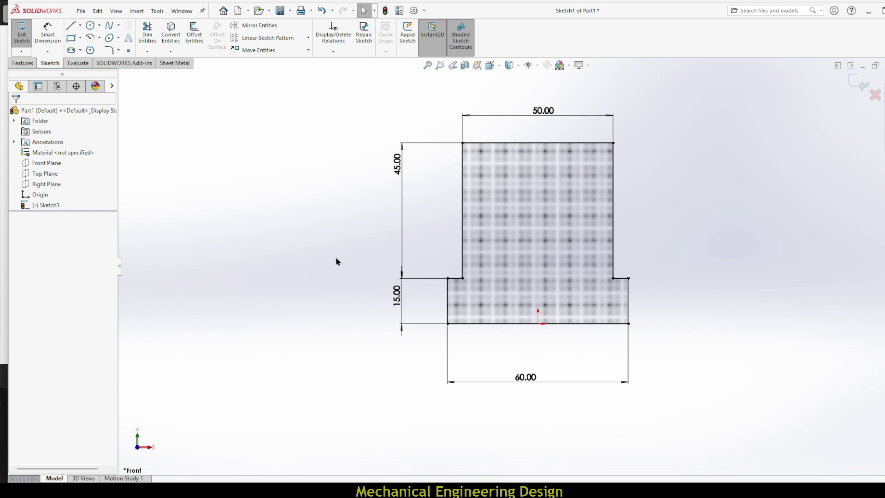
Extrude the stepped sketch 90 mm in the reversed direction, then recheck the drawing
{"action": "left_click", "coordinate": [22, 63]}
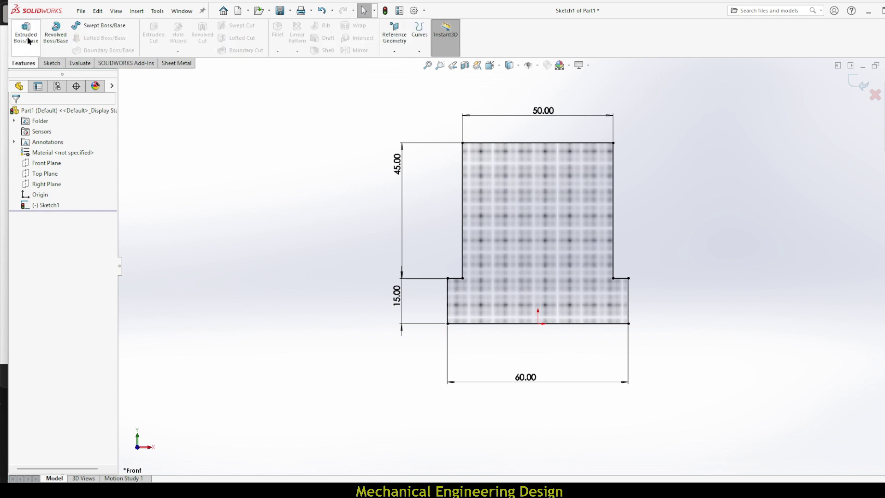
{"action": "key", "text": "alt+Tab"}
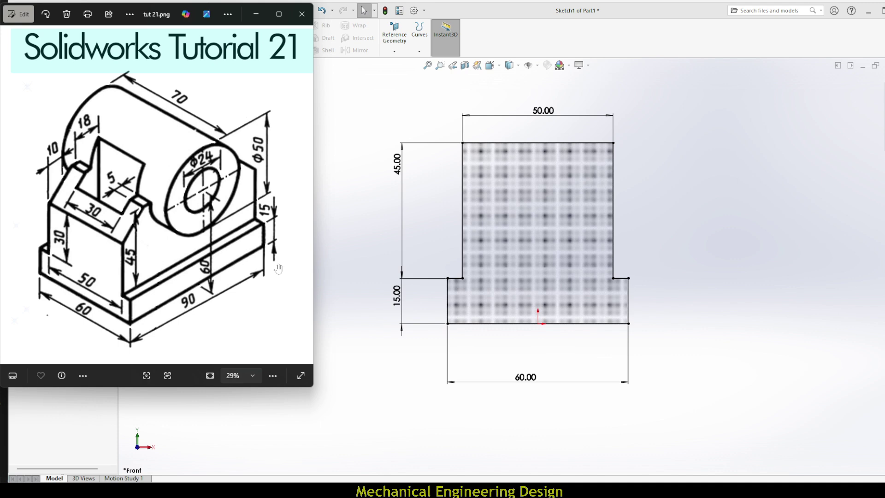
{"action": "key", "text": "alt+Tab"}
{"action": "left_click", "coordinate": [24, 39]}
{"action": "left_click", "coordinate": [18, 170]}
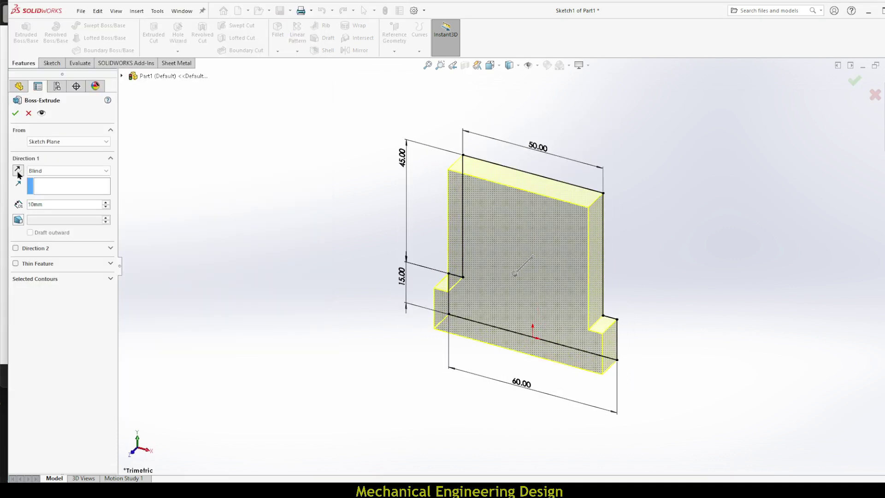
{"action": "double_click", "coordinate": [56, 208]}
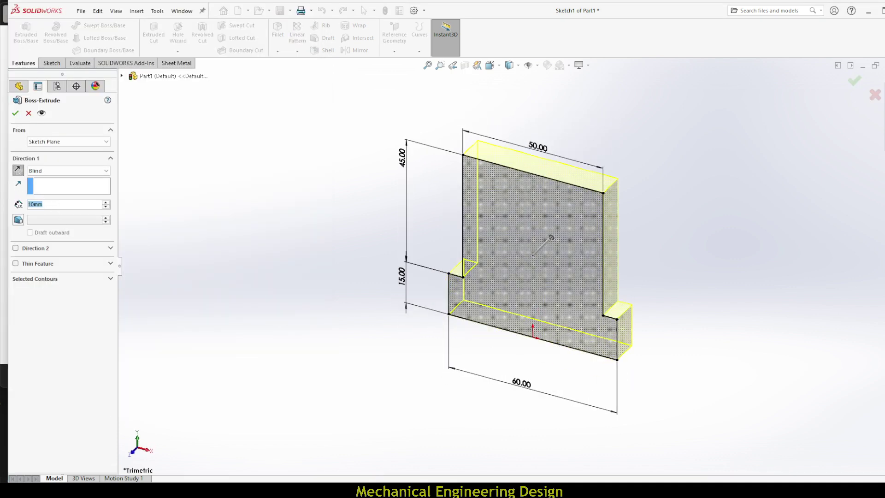
{"action": "type", "text": "90"}
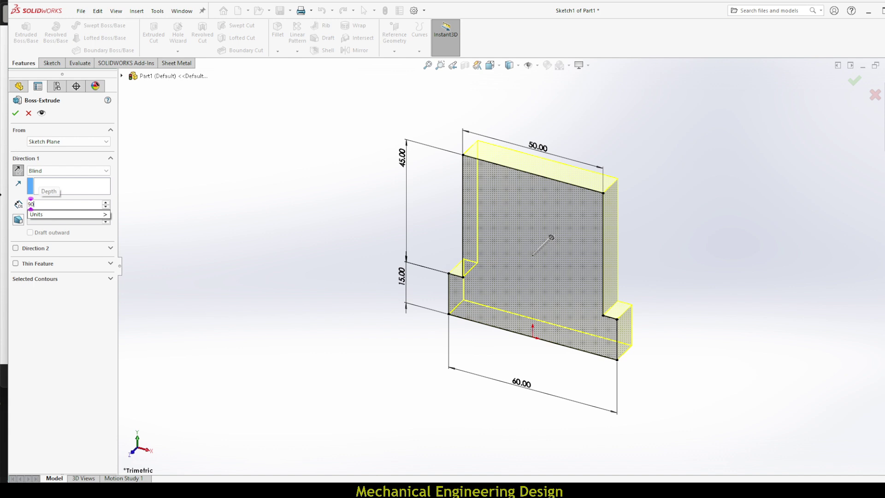
{"action": "key", "text": "Return"}
{"action": "scroll", "coordinate": [292, 287], "scroll_direction": "up", "scroll_amount": 2}
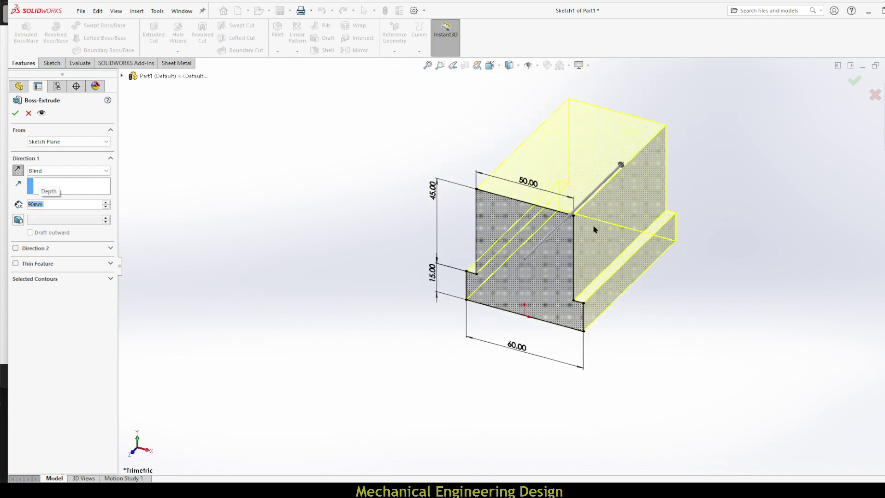
{"action": "scroll", "coordinate": [662, 215], "scroll_direction": "down", "scroll_amount": 1}
{"action": "left_click", "coordinate": [15, 112]}
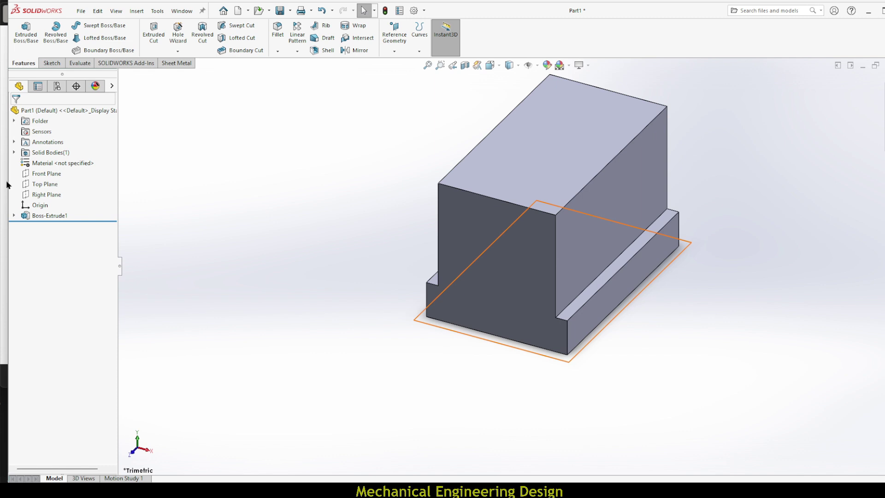
{"action": "key", "text": "alt+Tab"}
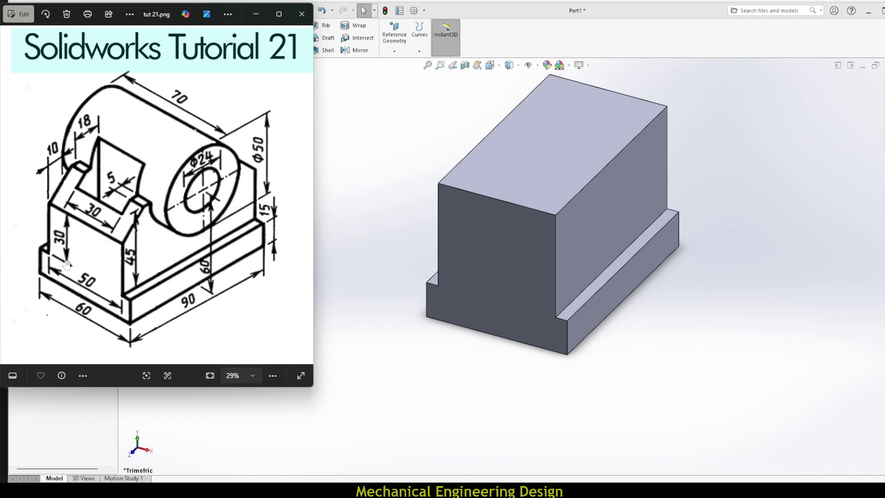
Sketch a corner triangle on the block's side face at the top-left corner
{"action": "key", "text": "alt+Tab"}
{"action": "left_click", "coordinate": [608, 207]}
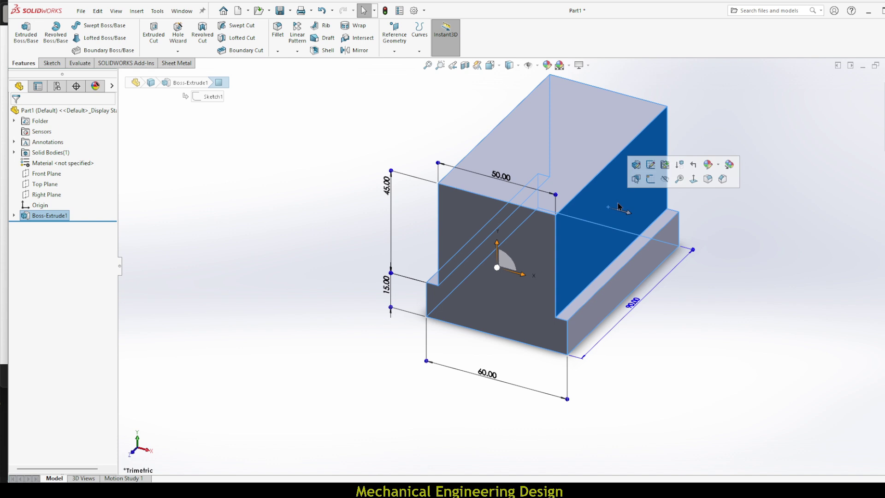
{"action": "left_click", "coordinate": [651, 180]}
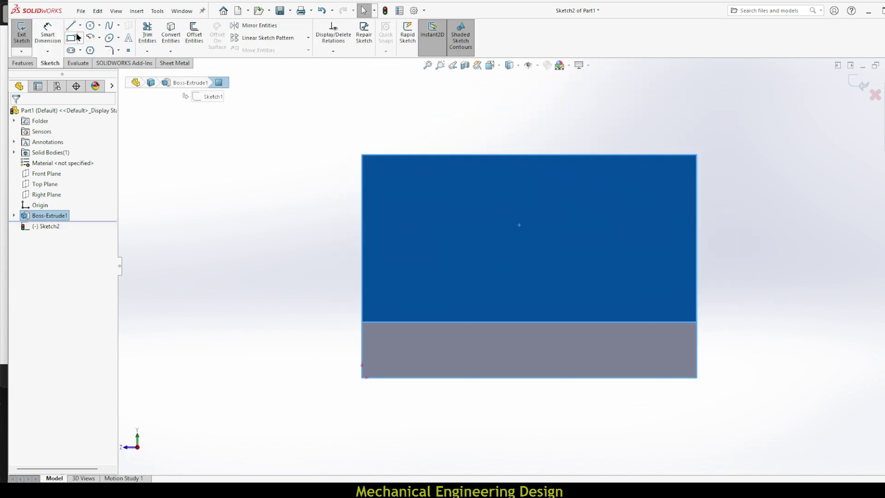
{"action": "left_click", "coordinate": [72, 30]}
{"action": "left_click", "coordinate": [407, 155]}
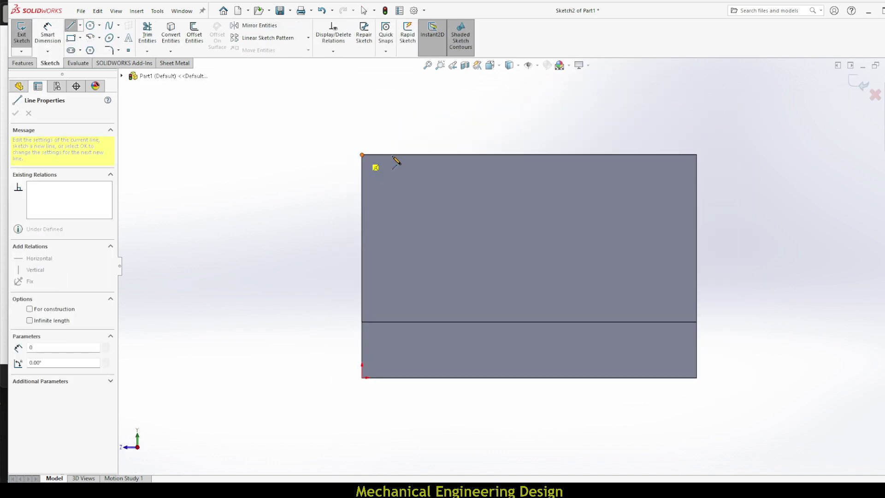
{"action": "left_click", "coordinate": [361, 229]}
{"action": "left_click", "coordinate": [362, 155]}
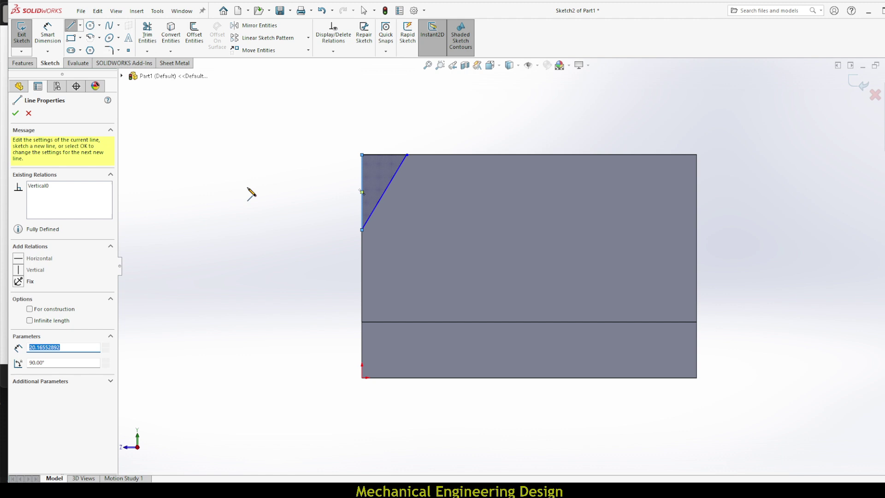
{"action": "left_click", "coordinate": [15, 115]}
Dimension the triangle 10 across the top and 30 above the ledge
{"action": "left_click", "coordinate": [47, 35]}
{"action": "left_click", "coordinate": [384, 155]}
{"action": "left_click", "coordinate": [383, 136]}
{"action": "type", "text": "10"}
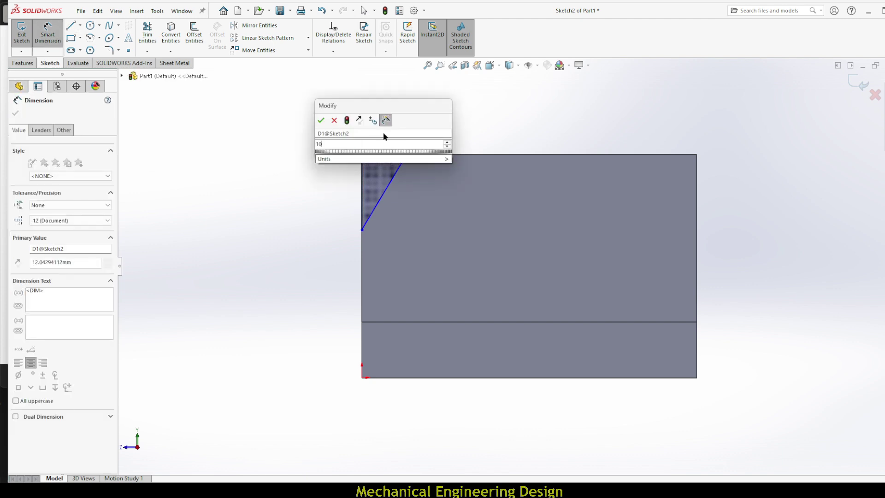
{"action": "key", "text": "Return"}
{"action": "left_click", "coordinate": [385, 323]}
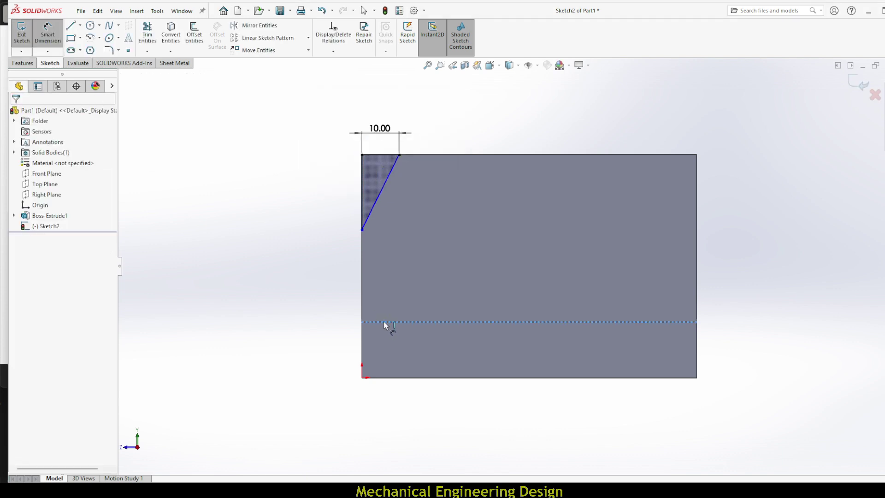
{"action": "left_click", "coordinate": [335, 266]}
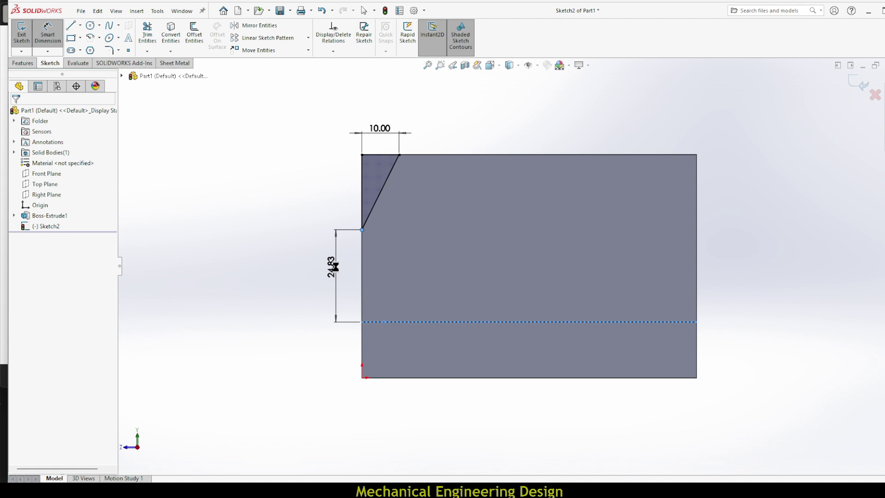
{"action": "type", "text": "30"}
{"action": "key", "text": "Return"}
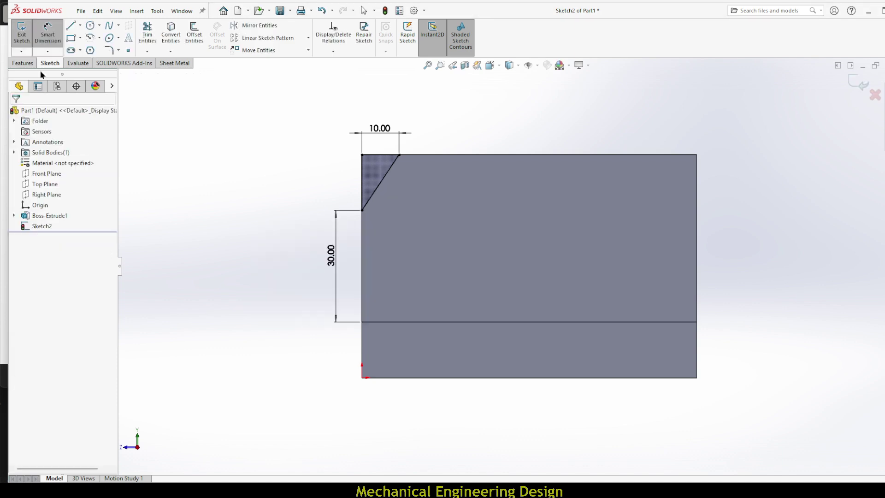
Cut the triangle into the block with end condition Up To Next
{"action": "left_click", "coordinate": [23, 63]}
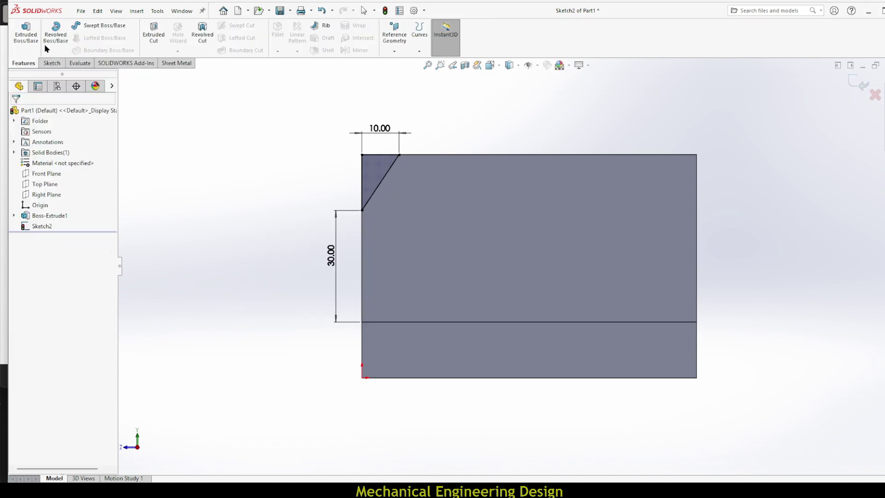
{"action": "left_click", "coordinate": [148, 37]}
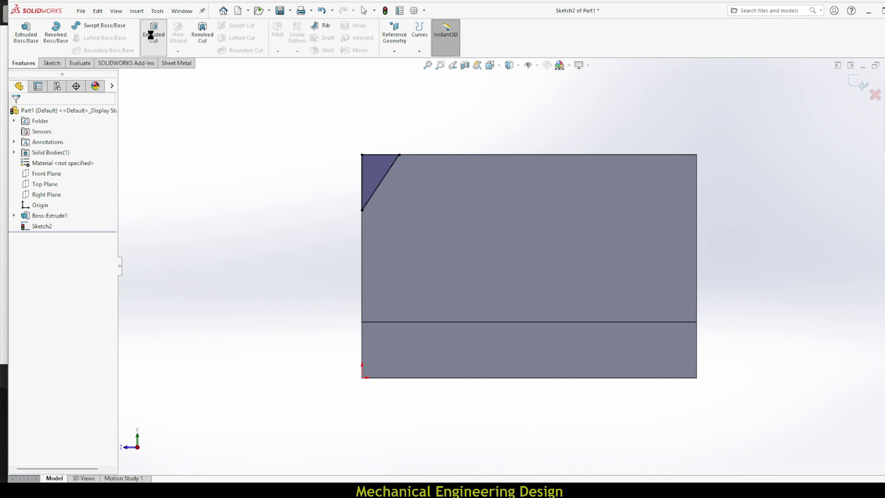
{"action": "left_click", "coordinate": [65, 171]}
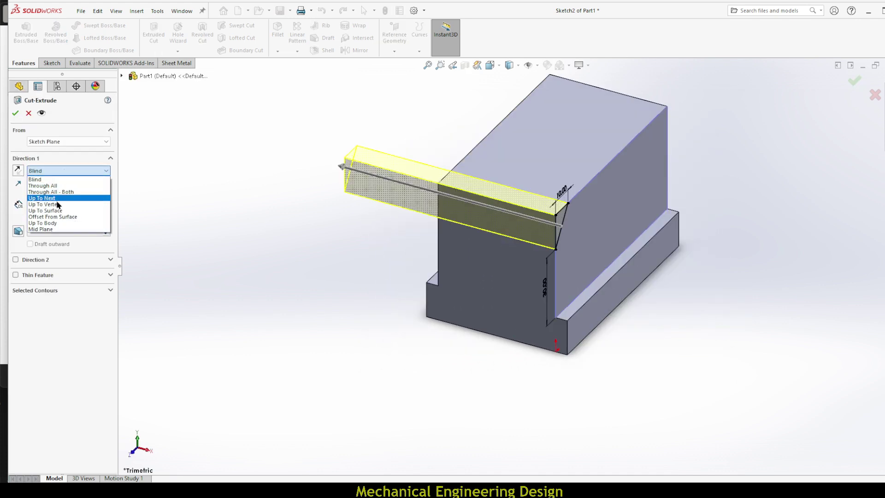
{"action": "left_click", "coordinate": [57, 198]}
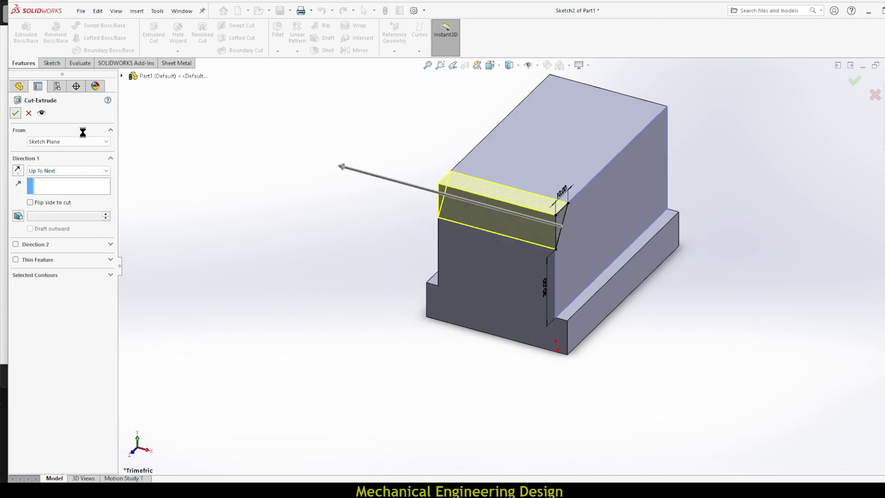
{"action": "left_click", "coordinate": [16, 113]}
Redefine Boss-Extrude1 as a Mid Plane 90 mm extrusion
{"action": "left_click", "coordinate": [218, 174]}
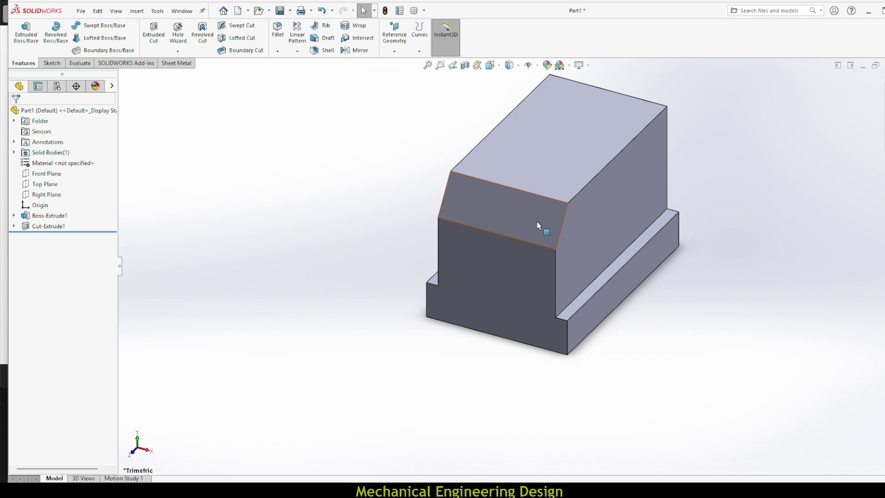
{"action": "left_click", "coordinate": [111, 214]}
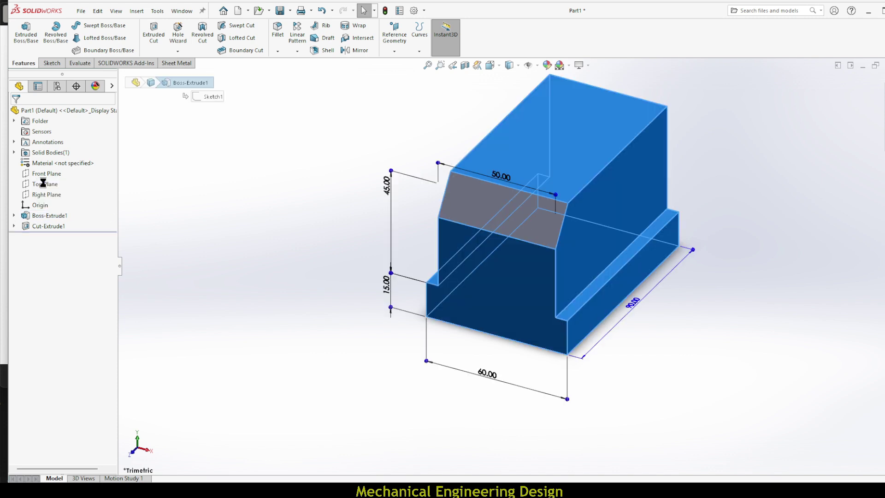
{"action": "left_click", "coordinate": [57, 171]}
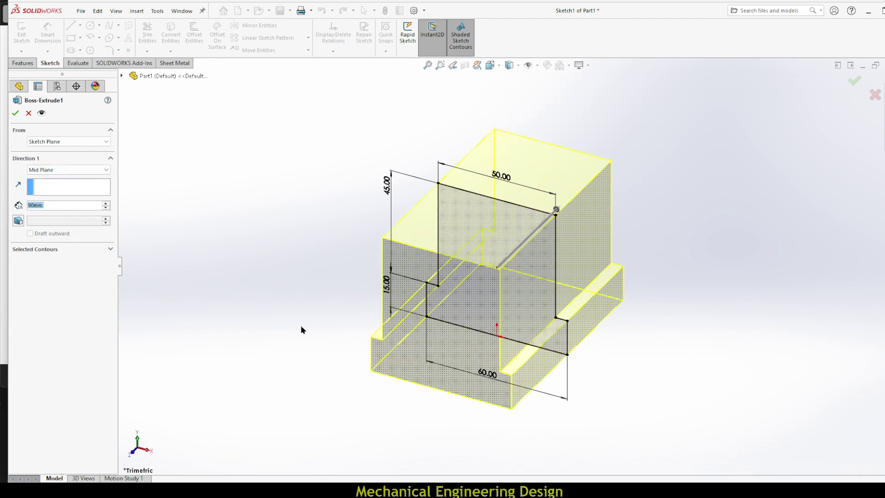
{"action": "left_click", "coordinate": [15, 114]}
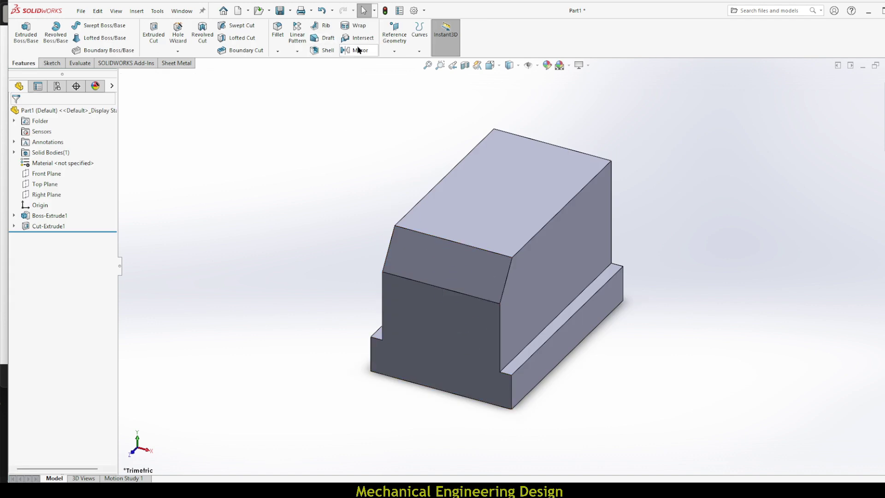
Mirror Cut-Extrude1 about the Front Plane, then view isometric and show tut 21.png
{"action": "left_click", "coordinate": [359, 50]}
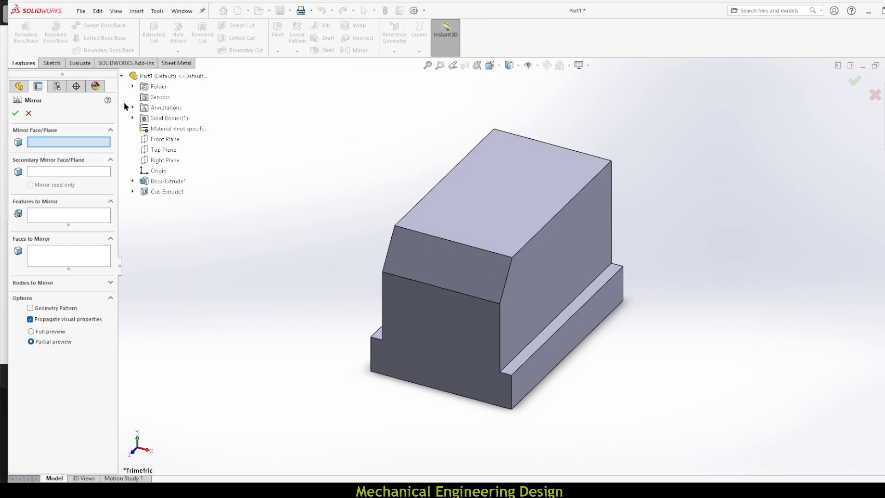
{"action": "left_click", "coordinate": [173, 140]}
{"action": "left_click", "coordinate": [60, 214]}
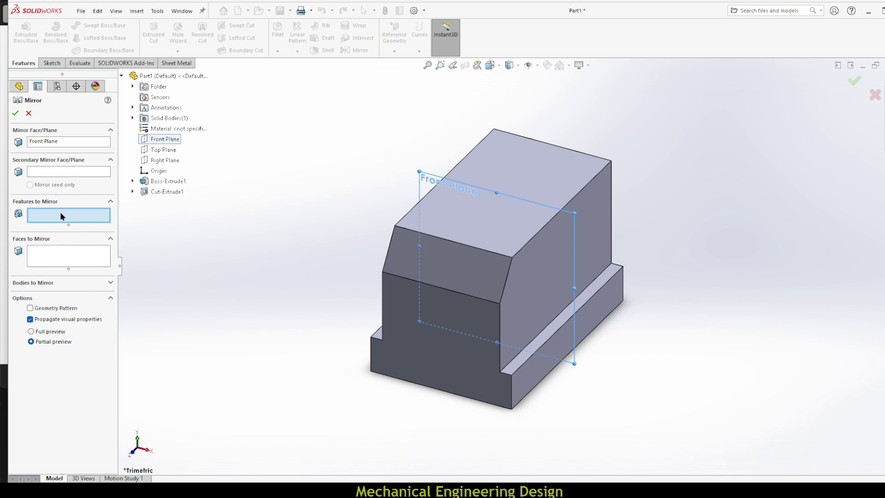
{"action": "left_click", "coordinate": [402, 256]}
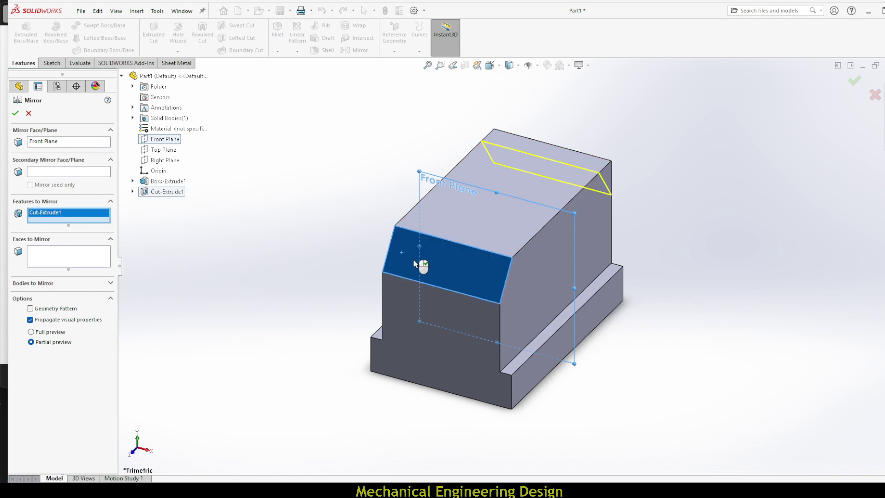
{"action": "middle_click_drag", "start_coordinate": [368, 198], "coordinate": [299, 174]}
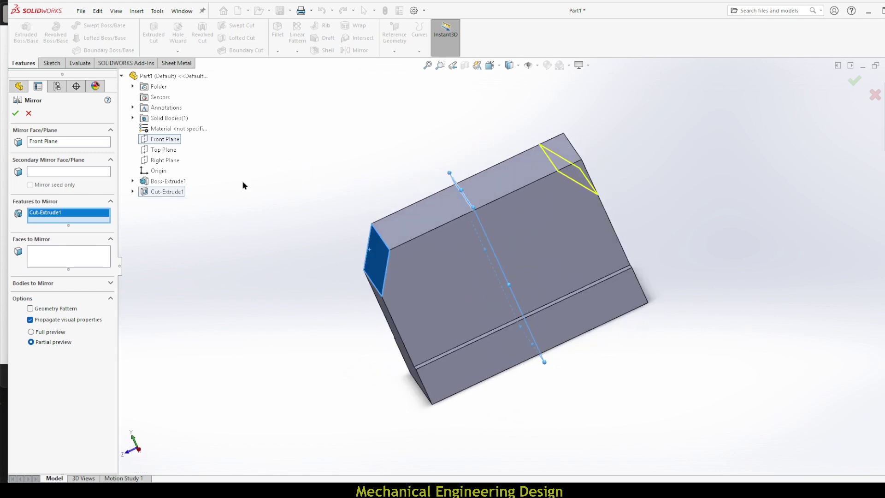
{"action": "left_click", "coordinate": [16, 114]}
{"action": "key", "text": "ctrl+7"}
{"action": "key", "text": "alt+Tab"}
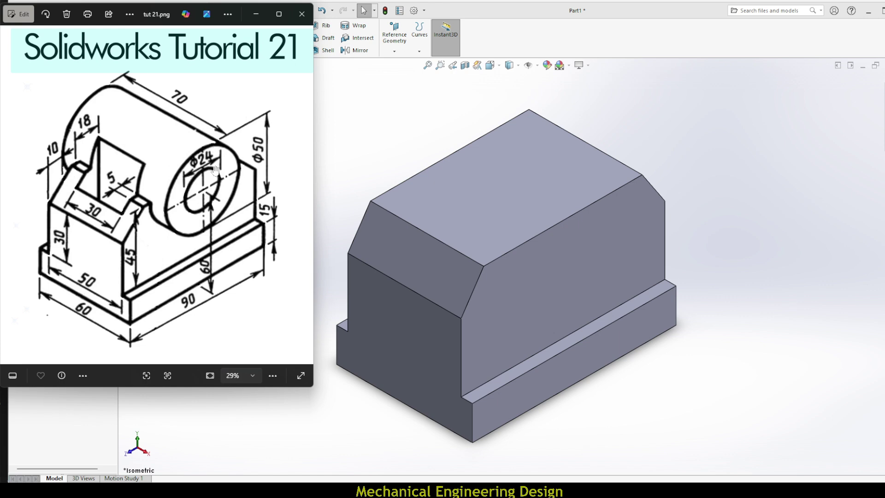
Zoom on tut 21.png to read the boss and bore sizes, then return to the part
{"action": "scroll", "coordinate": [209, 191], "scroll_direction": "up", "scroll_amount": 5}
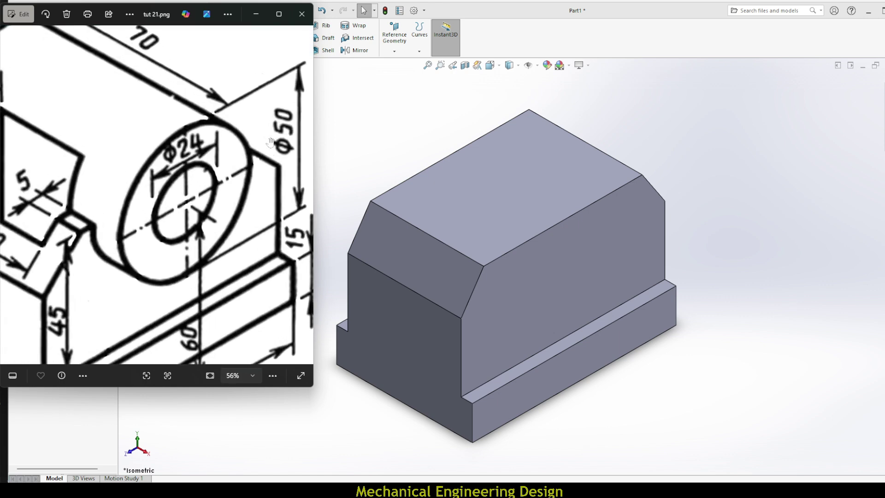
{"action": "scroll", "coordinate": [263, 174], "scroll_direction": "down", "scroll_amount": 4}
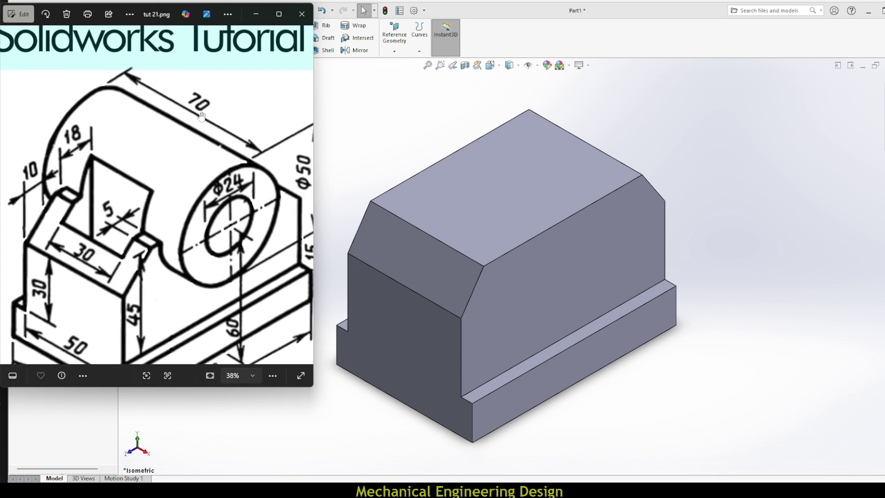
{"action": "scroll", "coordinate": [173, 116], "scroll_direction": "down", "scroll_amount": 3}
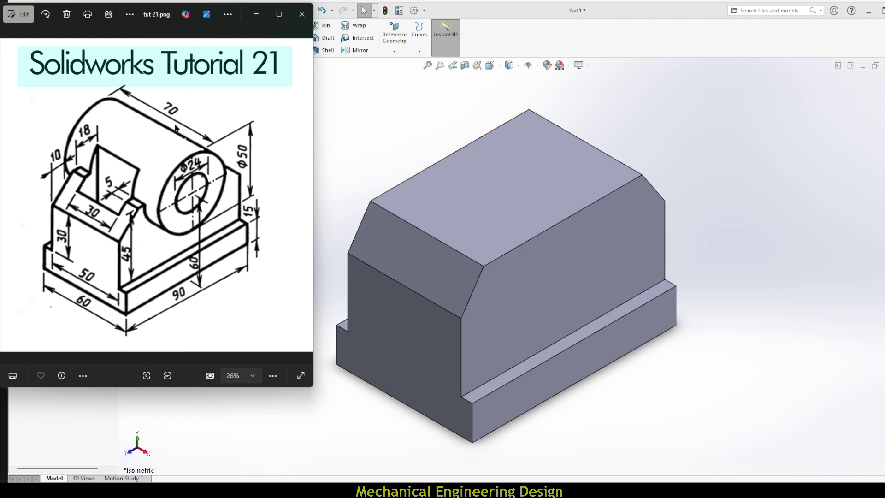
{"action": "left_click", "coordinate": [402, 111]}
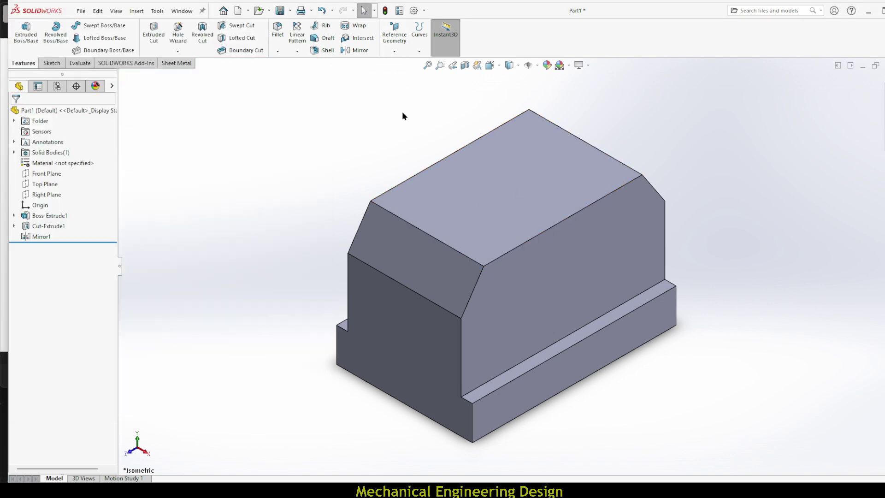
On the Right Plane, sketch a Ø50 circle centred on the block's top edge
{"action": "left_click", "coordinate": [54, 199]}
{"action": "left_click", "coordinate": [61, 181]}
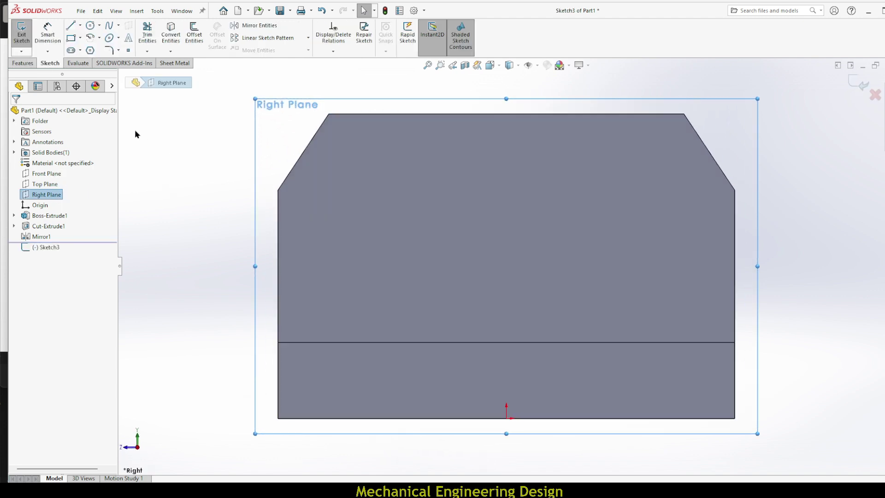
{"action": "left_click", "coordinate": [90, 27]}
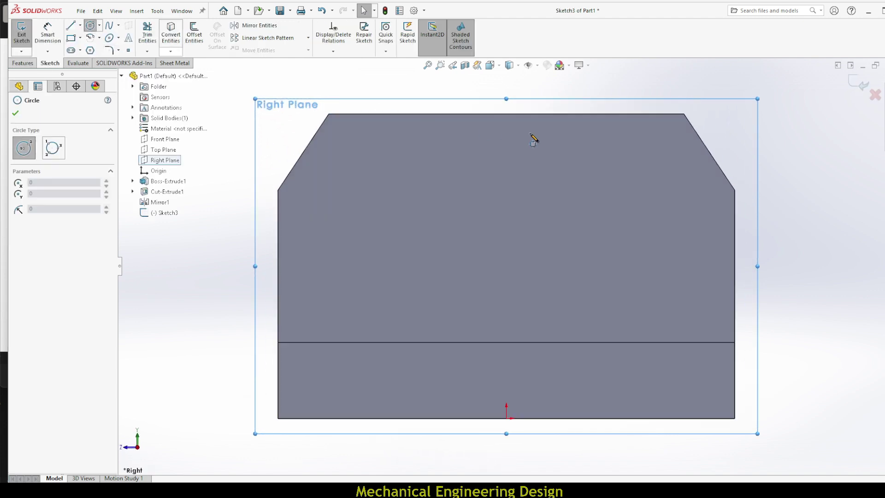
{"action": "left_click", "coordinate": [506, 113]}
{"action": "left_click", "coordinate": [645, 76]}
{"action": "key", "text": "z"}
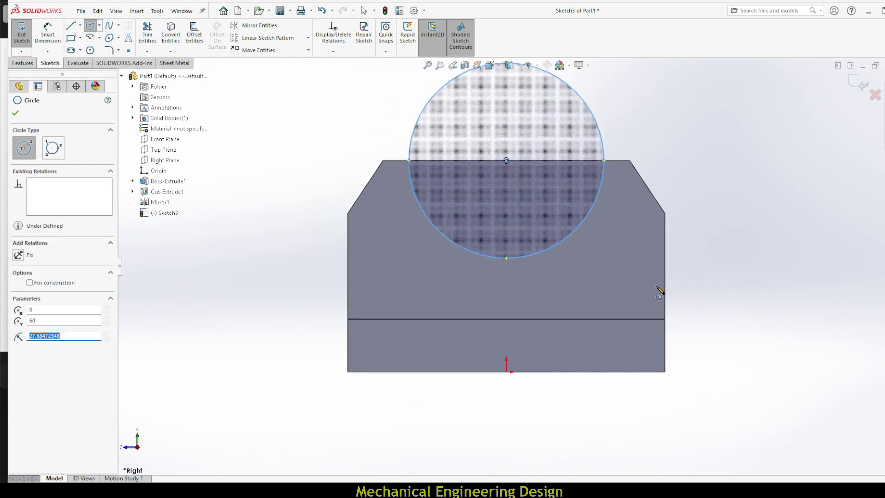
{"action": "right_click_drag", "start_coordinate": [366, 146], "coordinate": [366, 115]}
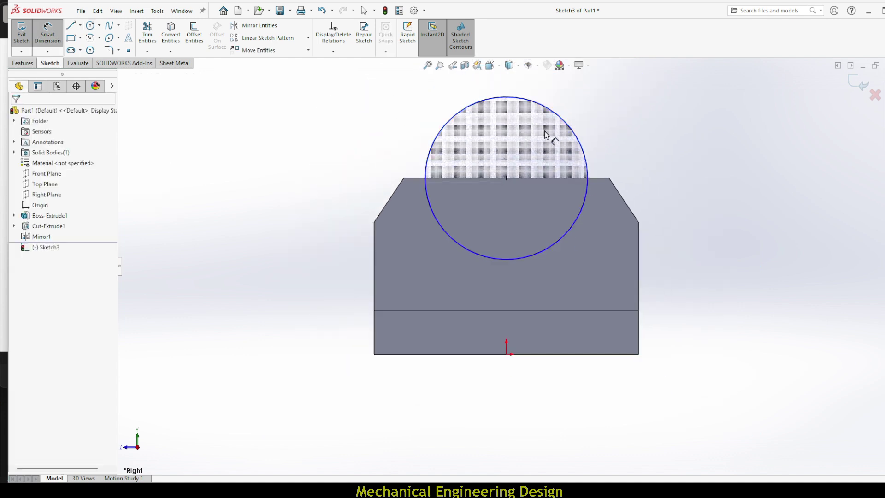
{"action": "left_click", "coordinate": [570, 126]}
{"action": "left_click", "coordinate": [630, 122]}
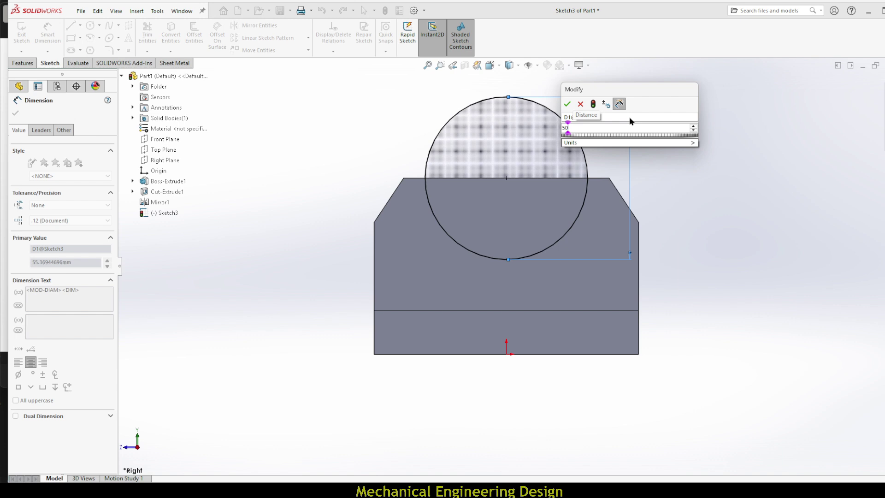
{"action": "key", "text": "Return"}
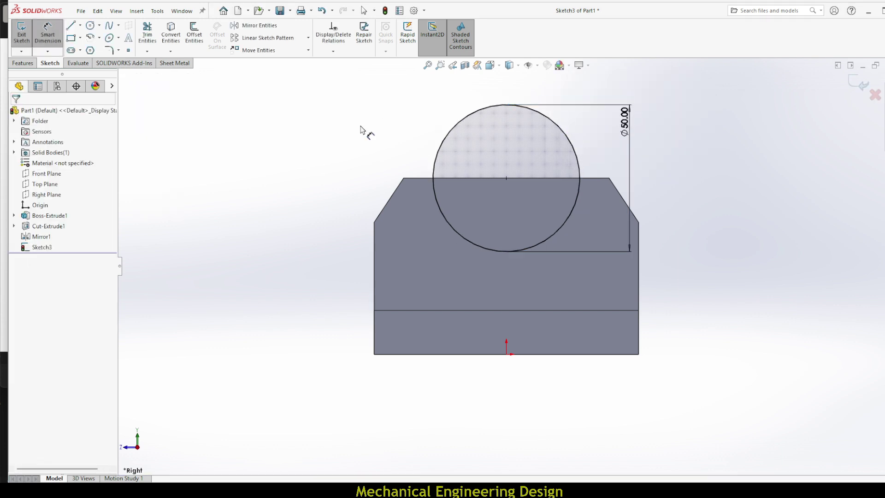
Extrude the circle into a boss 70 mm long with Mid Plane end condition
{"action": "left_click", "coordinate": [22, 63]}
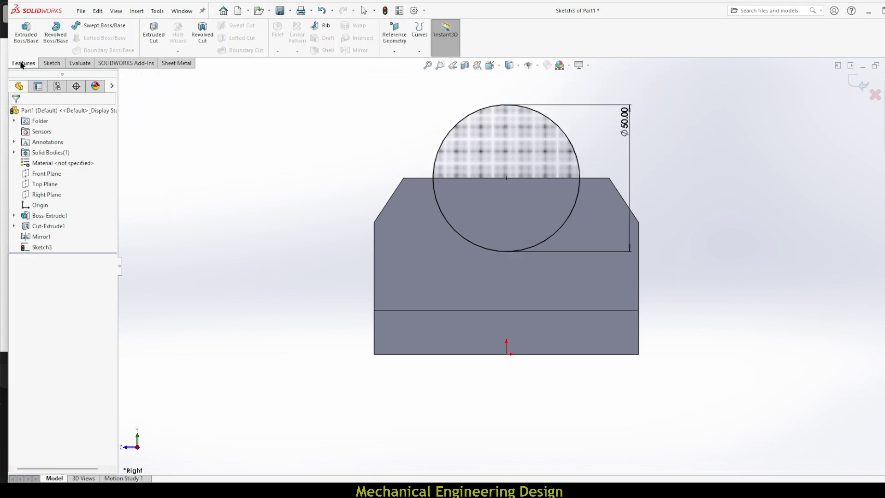
{"action": "left_click", "coordinate": [29, 35]}
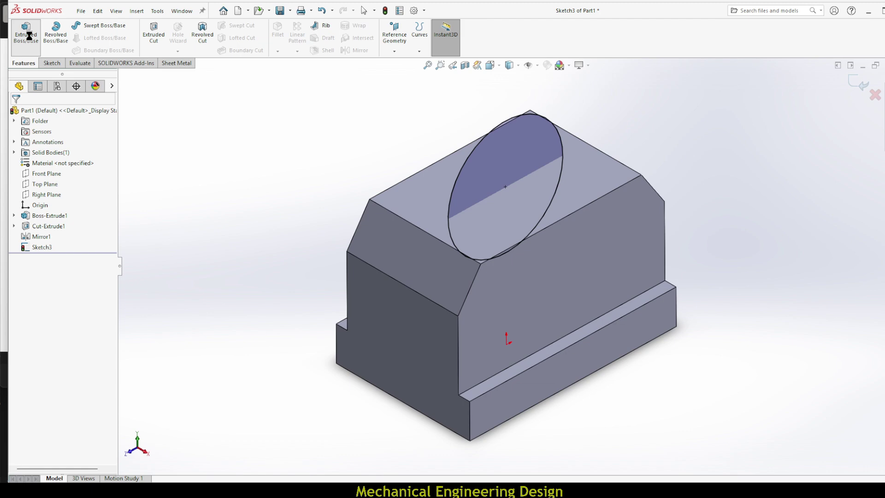
{"action": "left_click", "coordinate": [68, 169]}
{"action": "left_click", "coordinate": [71, 220]}
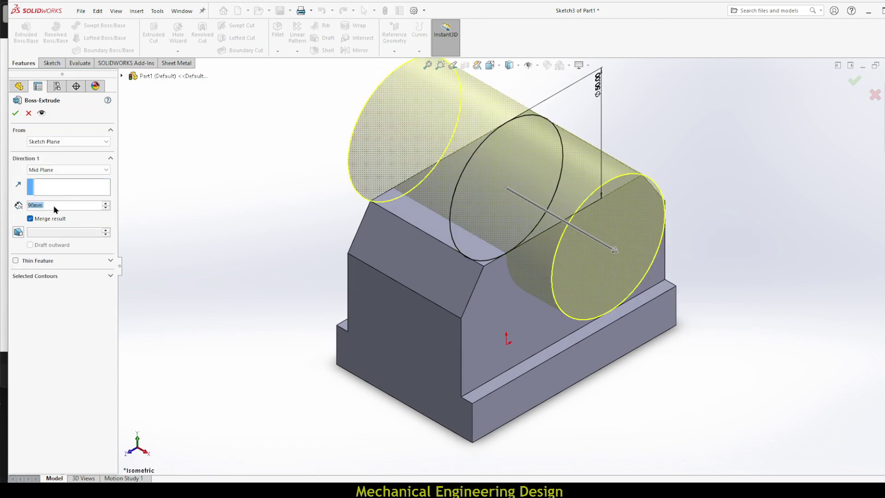
{"action": "type", "text": "70"}
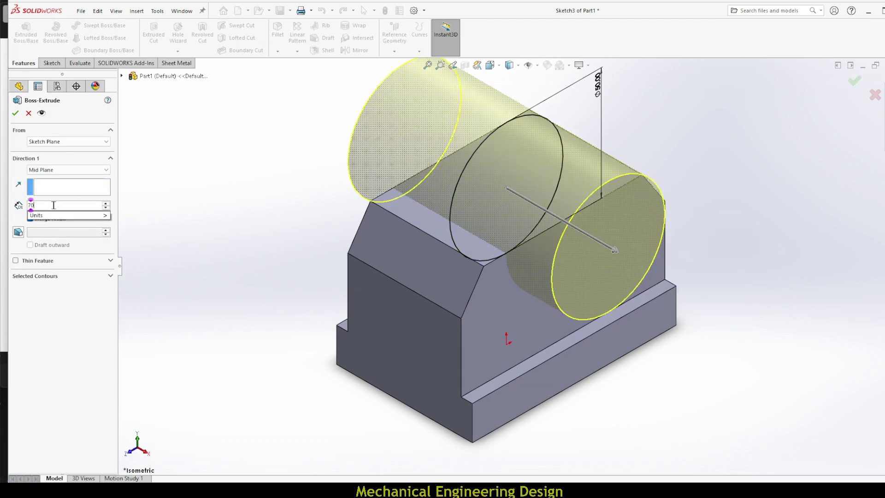
{"action": "key", "text": "Return"}
{"action": "mouse_move", "coordinate": [214, 163]}
{"action": "middle_mouse_down"}
{"action": "mouse_move", "coordinate": [310, 184]}
{"action": "mouse_move", "coordinate": [203, 164]}
{"action": "middle_mouse_up"}
{"action": "left_click", "coordinate": [16, 113]}
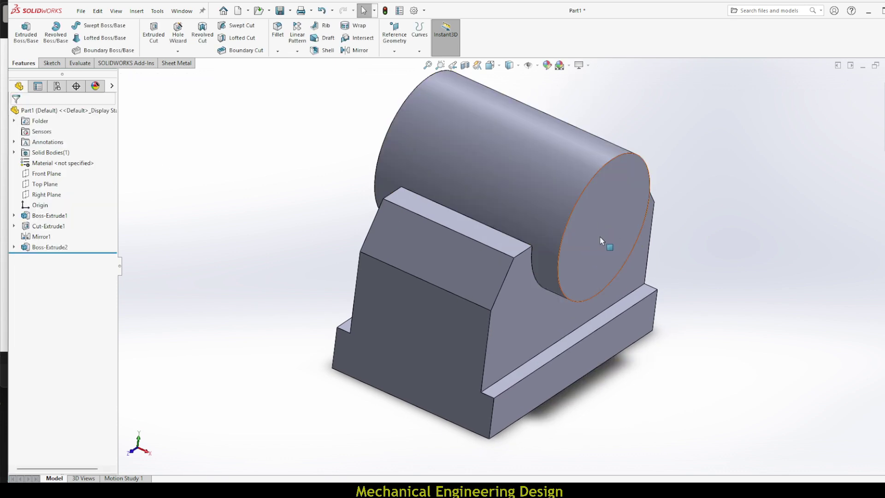
Sketch a circle centred on the cylinder's end face and begin dimensioning its diameter
{"action": "left_click", "coordinate": [609, 219]}
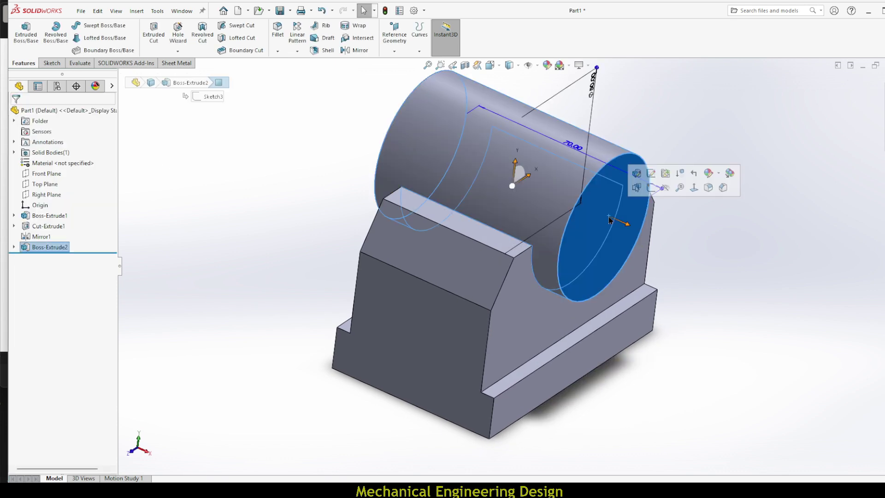
{"action": "left_click", "coordinate": [651, 187]}
{"action": "left_click", "coordinate": [90, 25]}
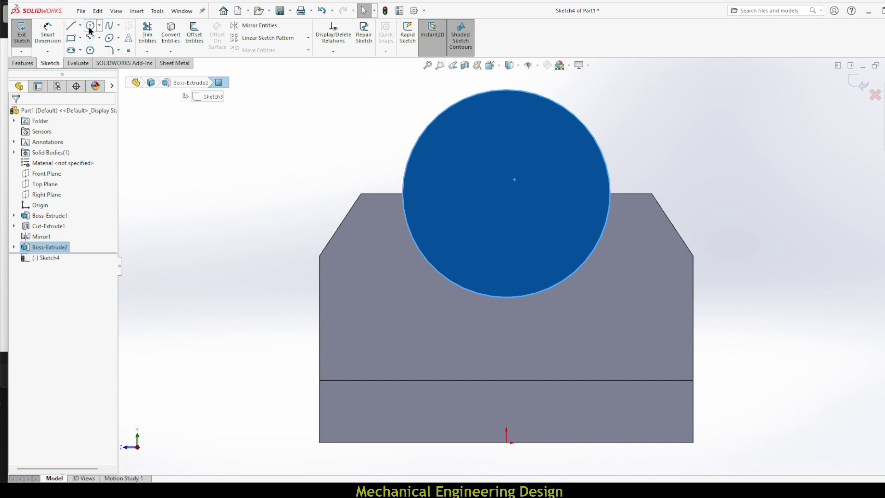
{"action": "left_click", "coordinate": [506, 193]}
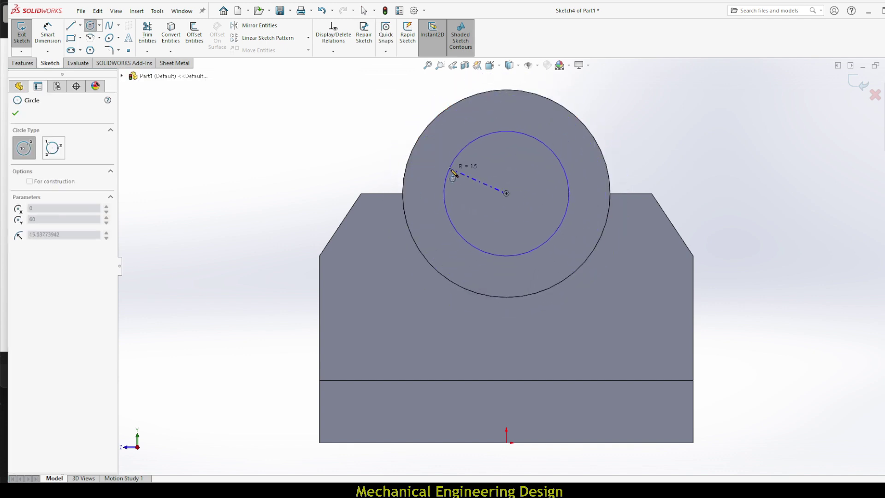
{"action": "left_click", "coordinate": [451, 162]}
{"action": "right_click_drag", "start_coordinate": [328, 162], "coordinate": [321, 117]}
{"action": "left_click", "coordinate": [445, 192]}
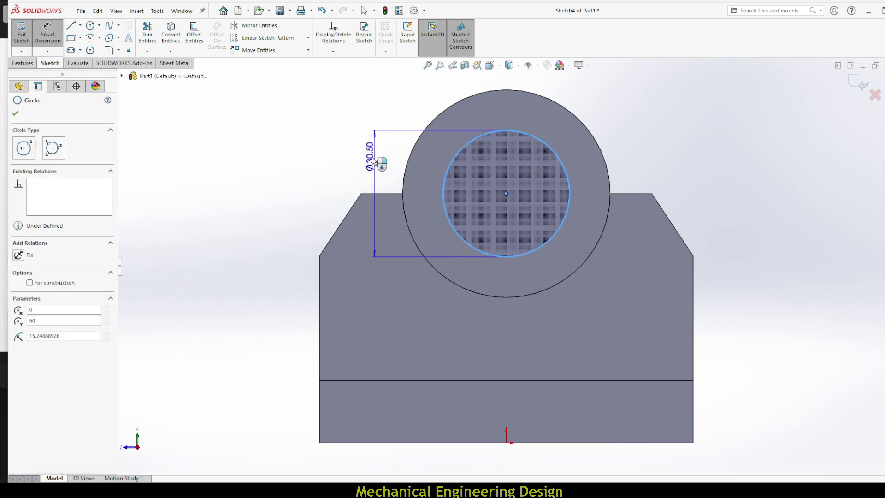
{"action": "left_click", "coordinate": [364, 151]}
Set the inner circle to Ø24 and extrude-cut it Blind 70 mm as the bore
{"action": "type", "text": "2"}
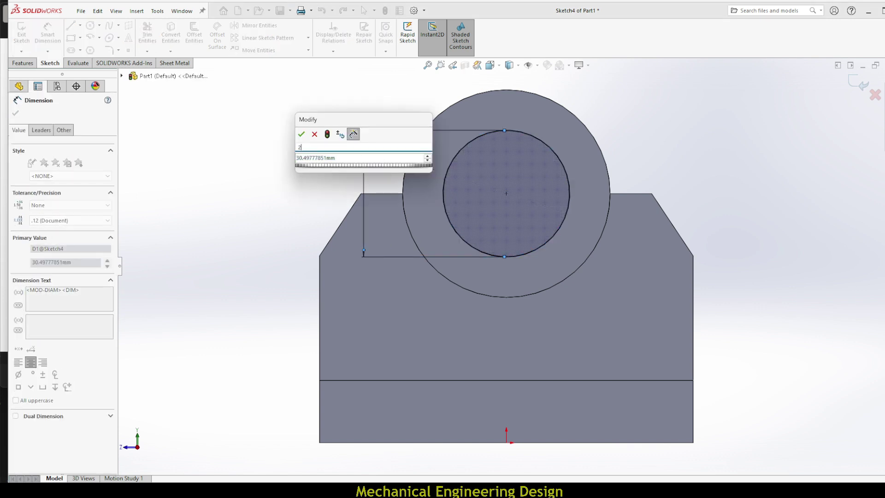
{"action": "type", "text": "4"}
{"action": "key", "text": "Return"}
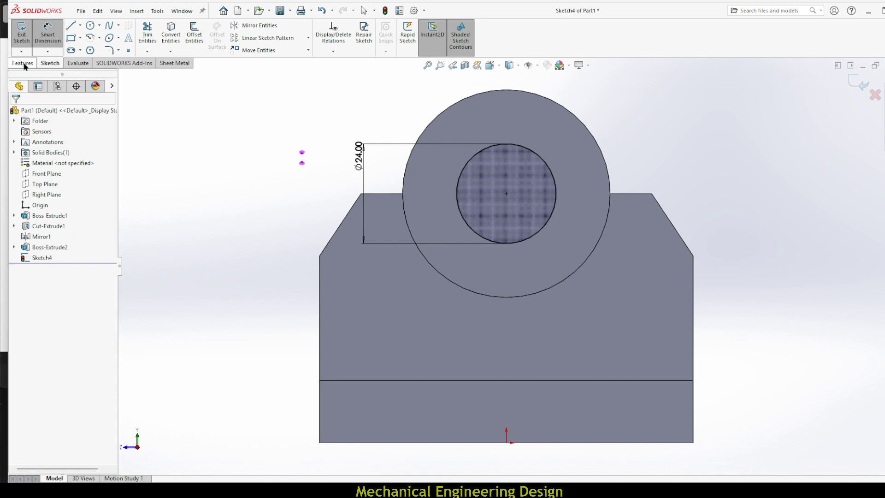
{"action": "left_click", "coordinate": [24, 65]}
{"action": "left_click", "coordinate": [156, 36]}
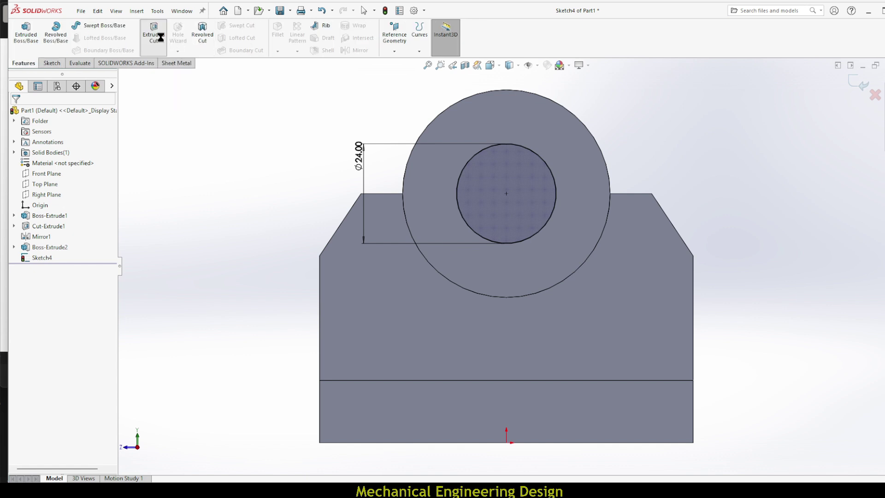
{"action": "left_click", "coordinate": [69, 169]}
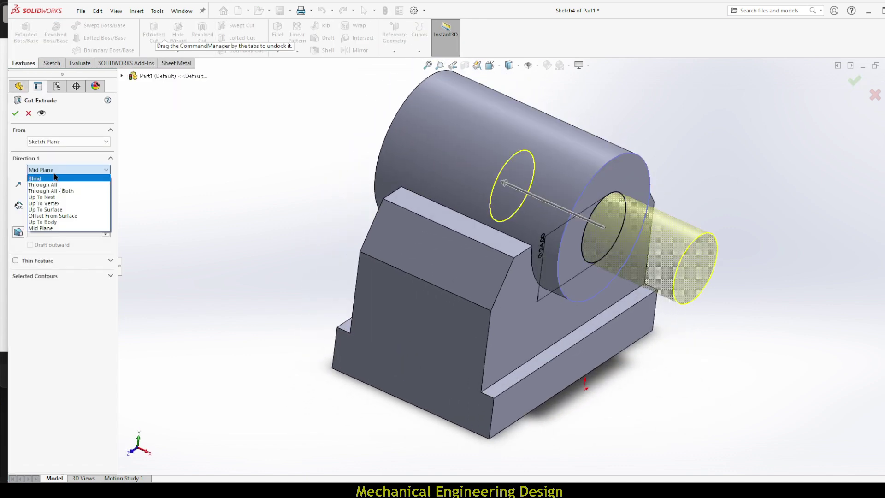
{"action": "left_click", "coordinate": [52, 179]}
{"action": "middle_click_drag", "start_coordinate": [297, 155], "coordinate": [332, 166]}
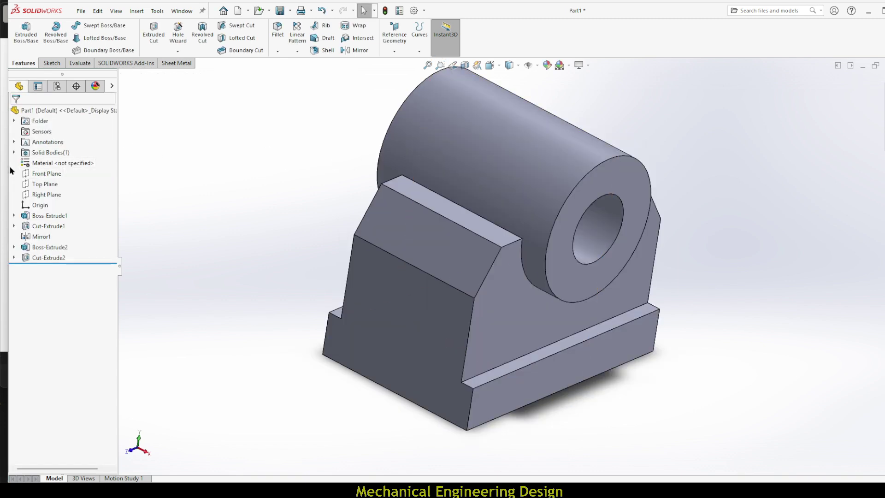
{"action": "key", "text": "alt+Tab"}
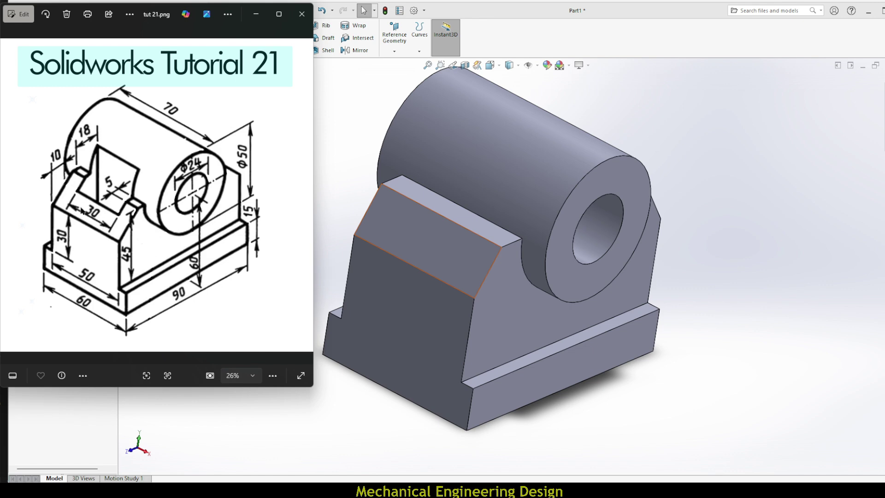
Sketch a corner rectangle on the base block's top face below the cylinder
{"action": "left_click", "coordinate": [367, 165]}
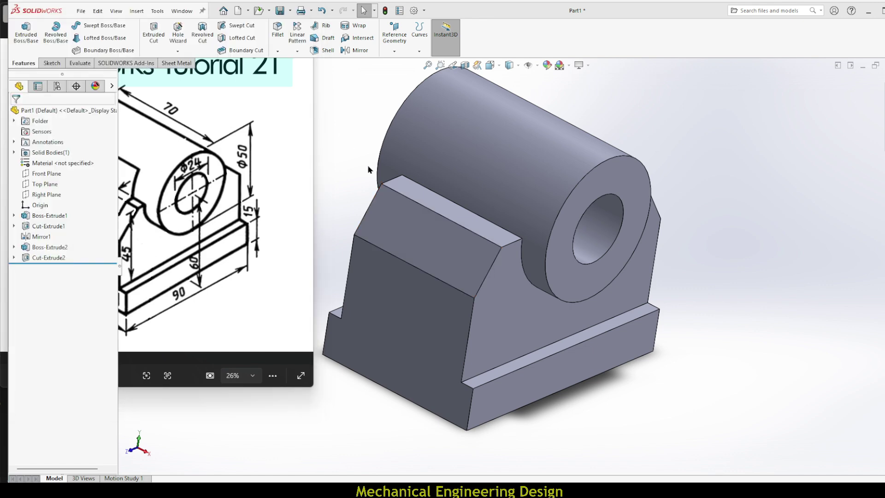
{"action": "left_click", "coordinate": [437, 200]}
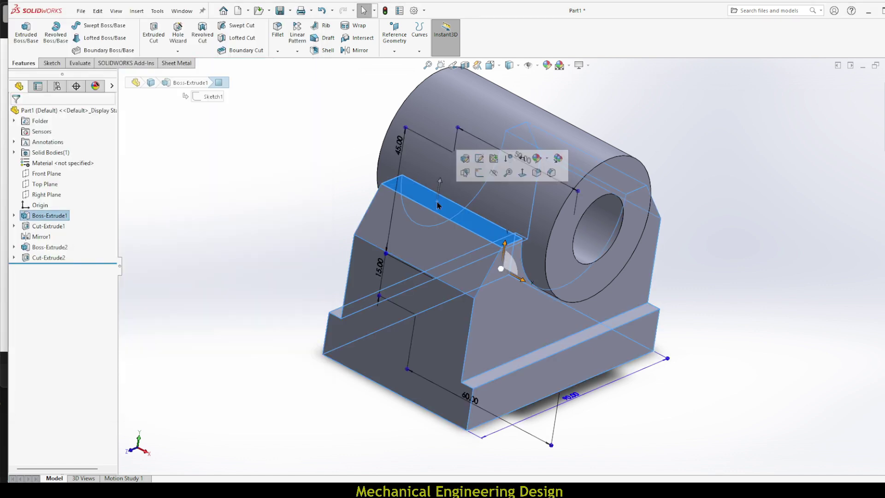
{"action": "left_click", "coordinate": [480, 173]}
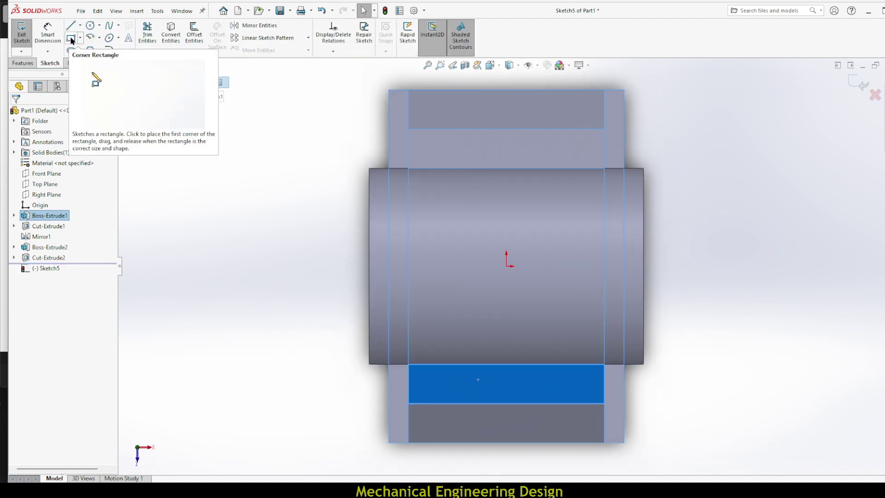
{"action": "left_click", "coordinate": [72, 41]}
{"action": "left_click", "coordinate": [440, 422]}
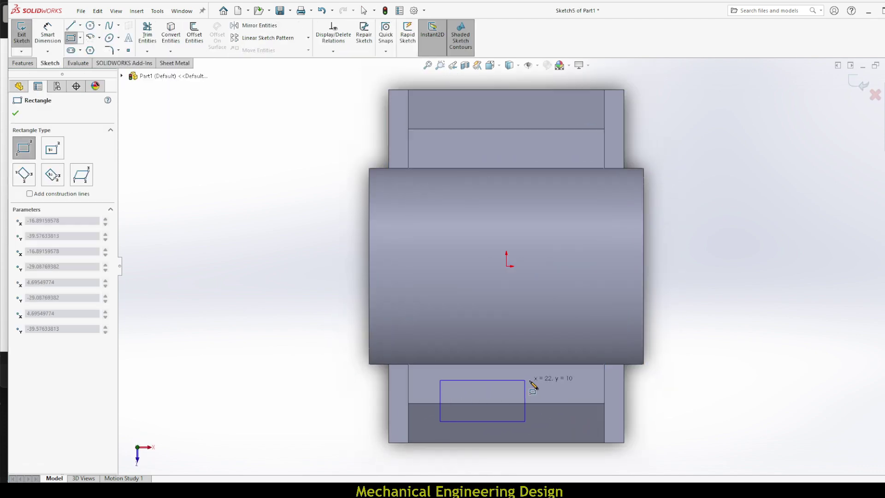
{"action": "left_click", "coordinate": [568, 343]}
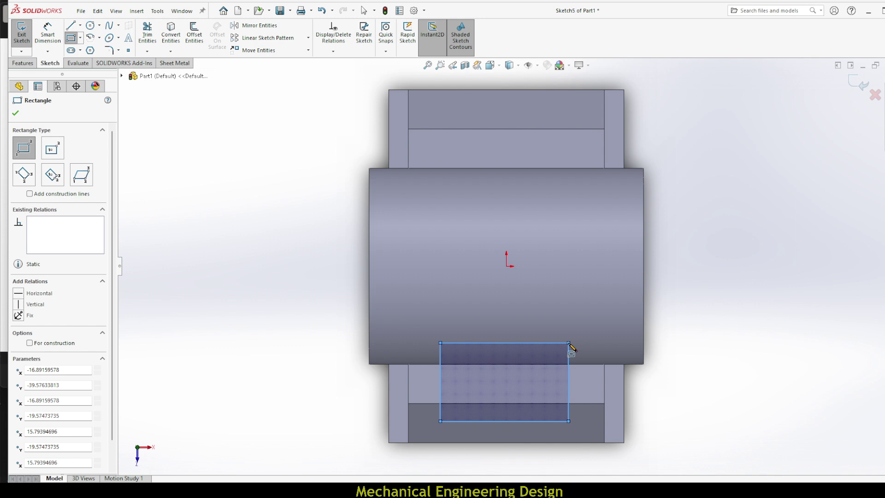
{"action": "right_click_drag", "start_coordinate": [243, 251], "coordinate": [235, 233]}
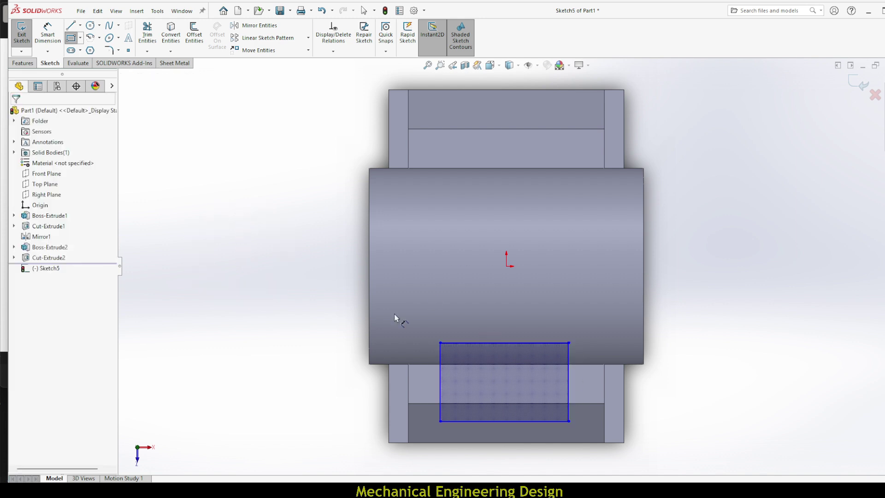
Dimension the rectangle 30 mm wide and 18 mm tall
{"action": "left_click_drag", "start_coordinate": [487, 344], "coordinate": [493, 306]}
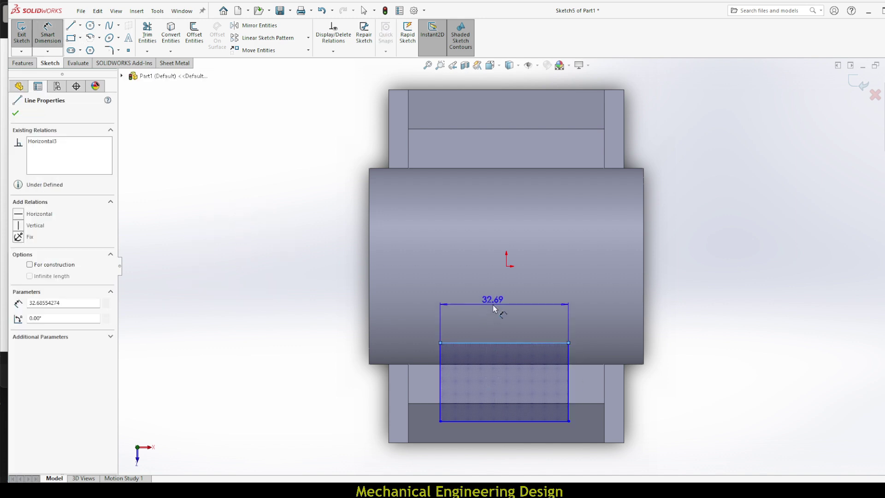
{"action": "left_click", "coordinate": [488, 463]}
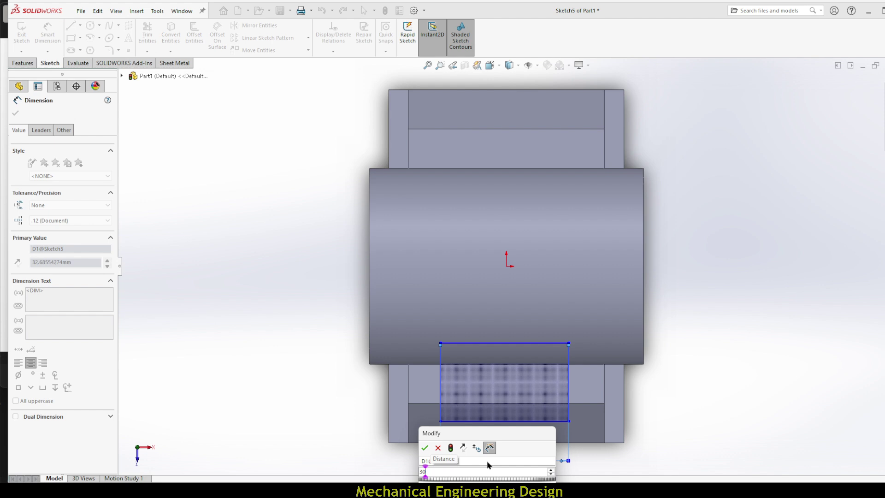
{"action": "key", "text": "Return"}
{"action": "key", "text": "Escape"}
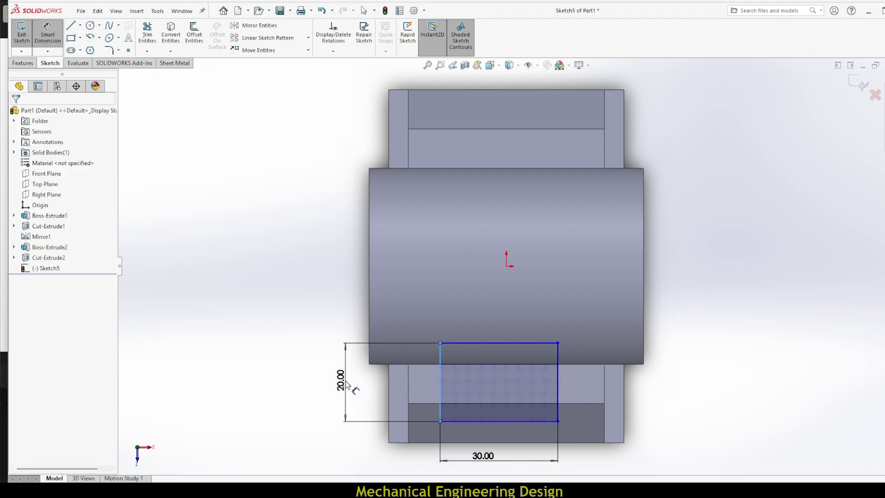
{"action": "left_click", "coordinate": [347, 383]}
{"action": "type", "text": "18"}
{"action": "key", "text": "Return"}
{"action": "key", "text": "Escape"}
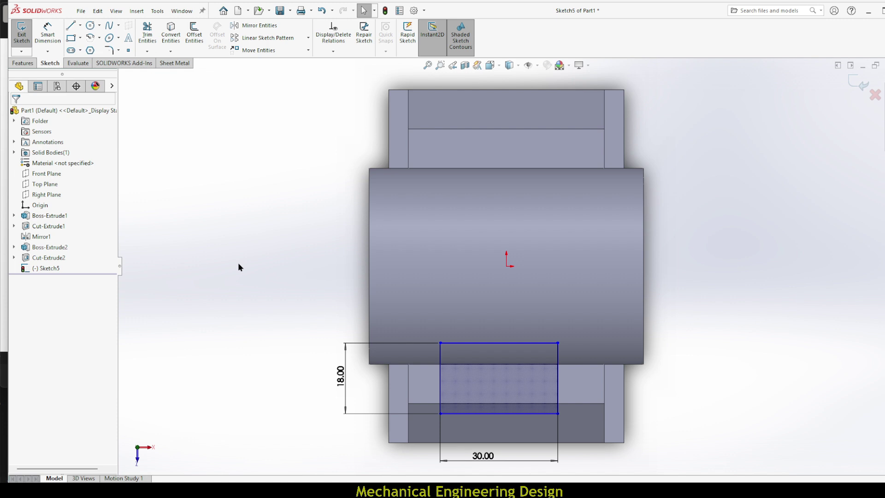
Make the rectangle's top-edge midpoint vertical with the sketch origin
{"action": "left_click", "coordinate": [509, 271]}
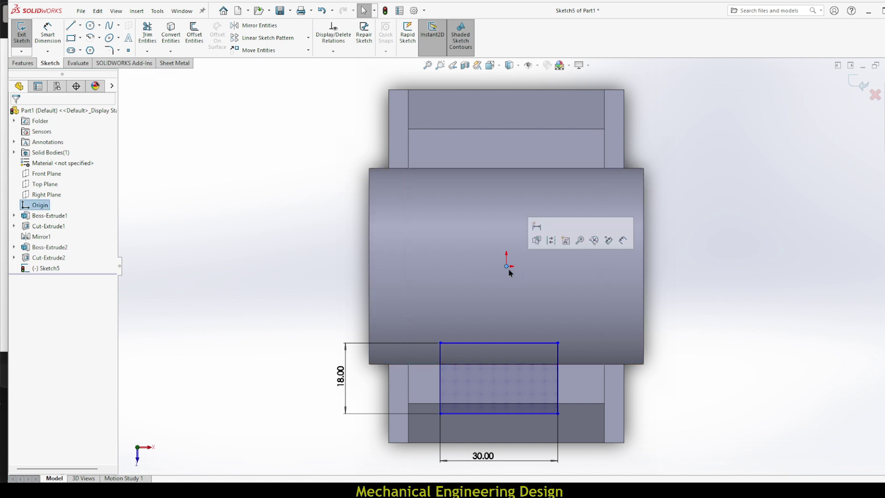
{"action": "left_click", "coordinate": [499, 343], "text": "ctrl"}
{"action": "left_click", "coordinate": [541, 302]}
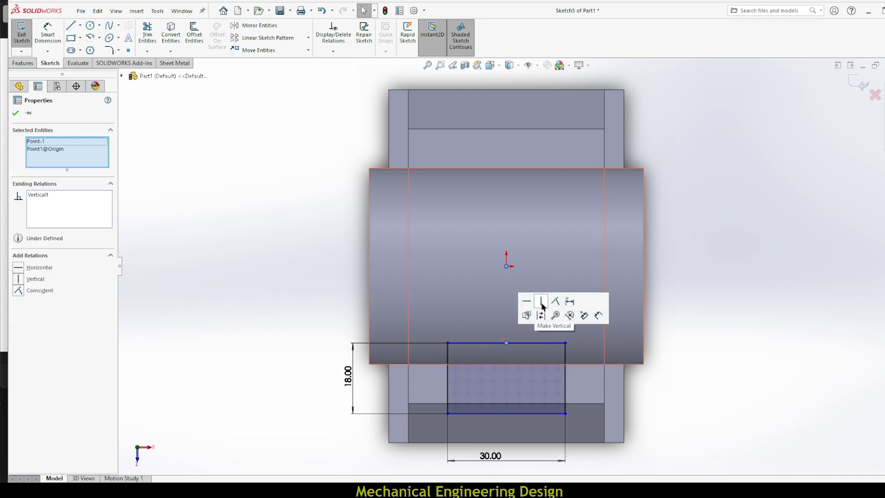
{"action": "left_click", "coordinate": [257, 266]}
Check the reference drawing, then dimension the rectangle's bottom edge 5 mm from the block edge
{"action": "scroll", "coordinate": [503, 461], "scroll_direction": "down", "scroll_amount": 2}
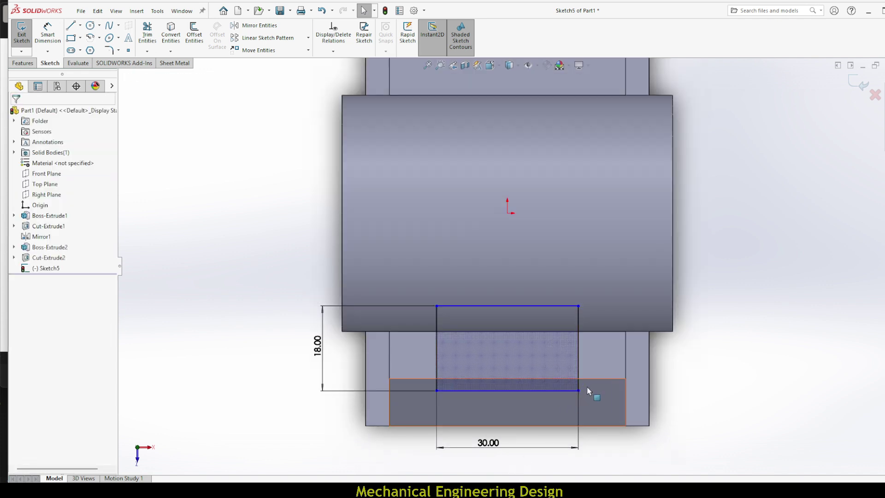
{"action": "key", "text": "alt+Tab"}
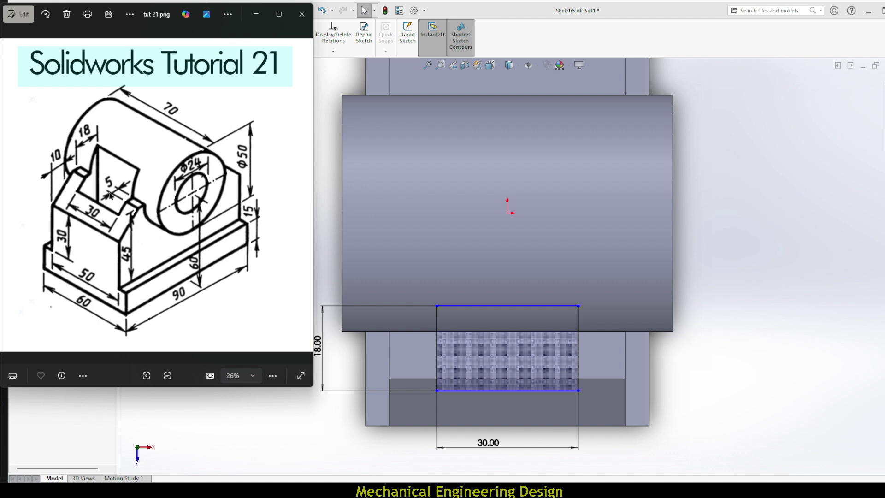
{"action": "scroll", "coordinate": [110, 186], "scroll_direction": "up", "scroll_amount": 4}
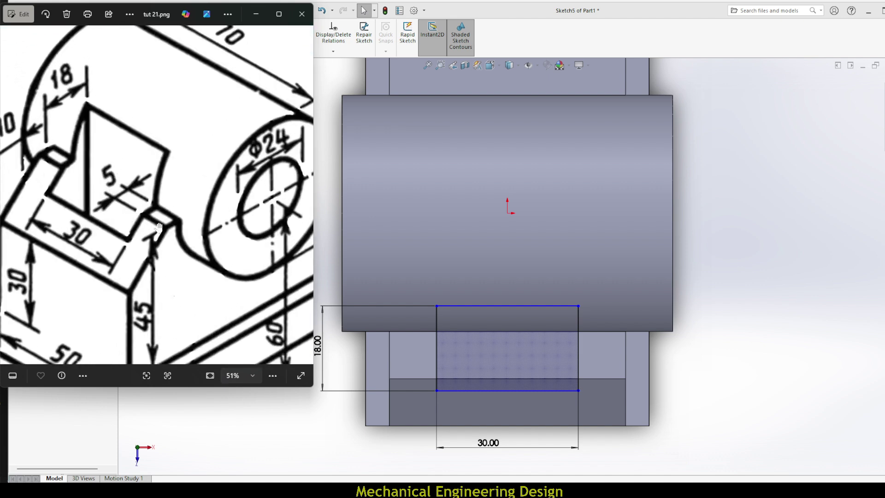
{"action": "scroll", "coordinate": [161, 196], "scroll_direction": "down", "scroll_amount": 4}
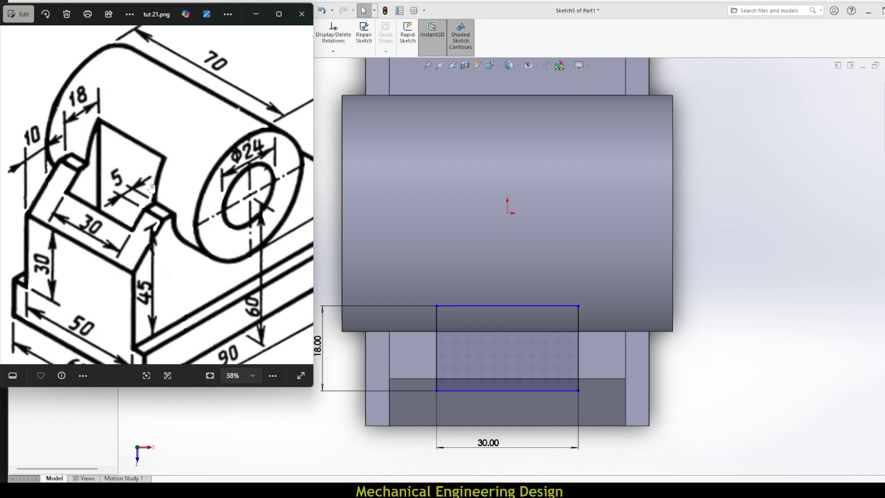
{"action": "key", "text": "alt+Tab"}
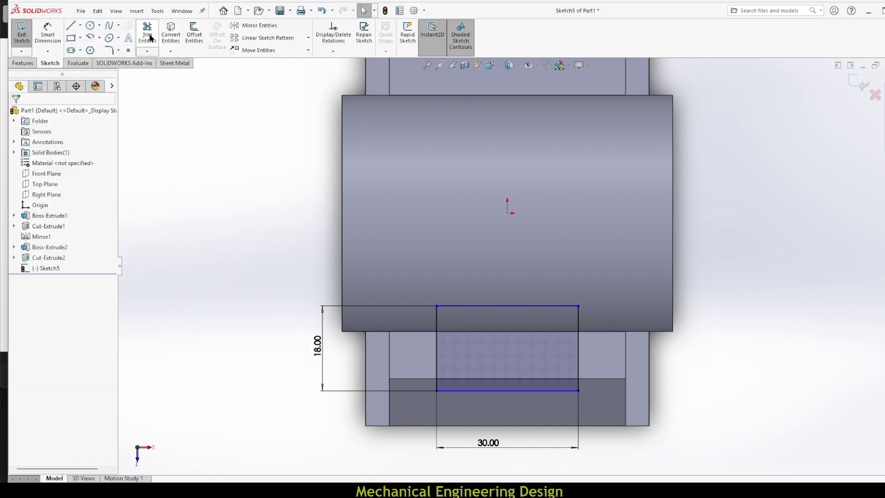
{"action": "left_click", "coordinate": [47, 34]}
{"action": "left_click", "coordinate": [559, 390]}
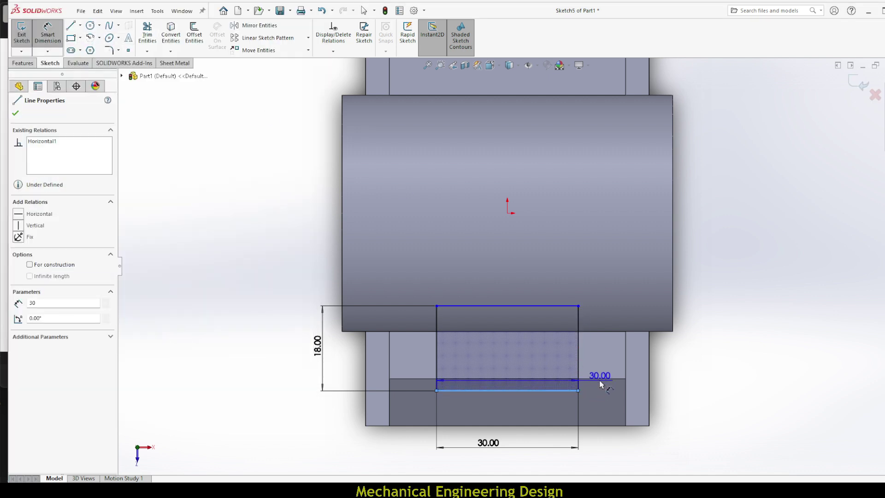
{"action": "left_click", "coordinate": [599, 379]}
{"action": "left_click", "coordinate": [628, 384]}
{"action": "type", "text": "5"}
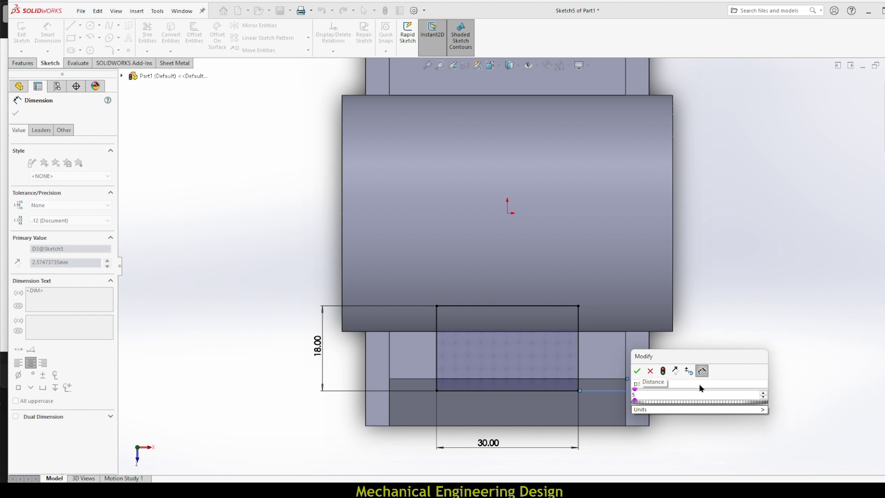
{"action": "key", "text": "Return"}
{"action": "key", "text": "Escape"}
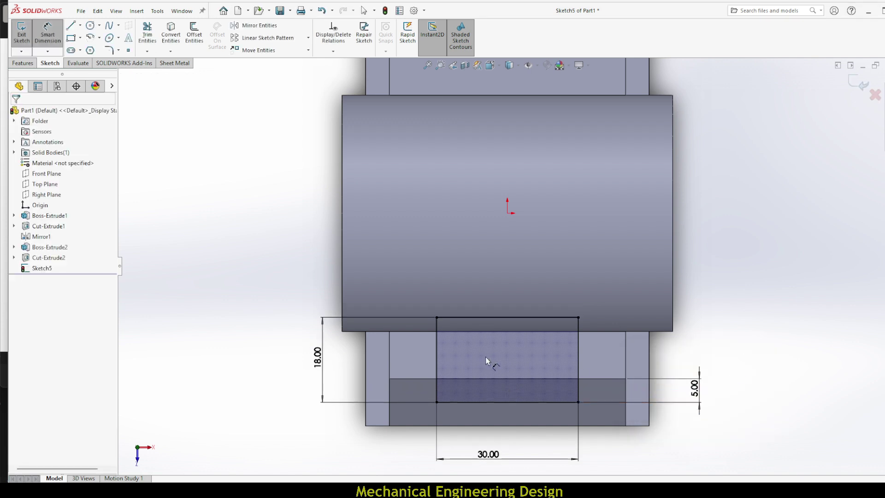
Extrude-cut the 30 by 18 rectangle with Through All - Both end condition
{"action": "left_click", "coordinate": [22, 63]}
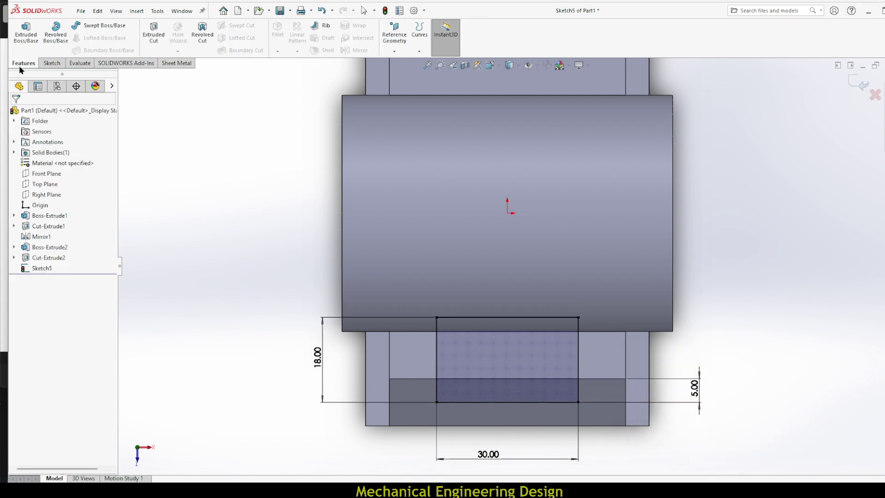
{"action": "left_click", "coordinate": [156, 37]}
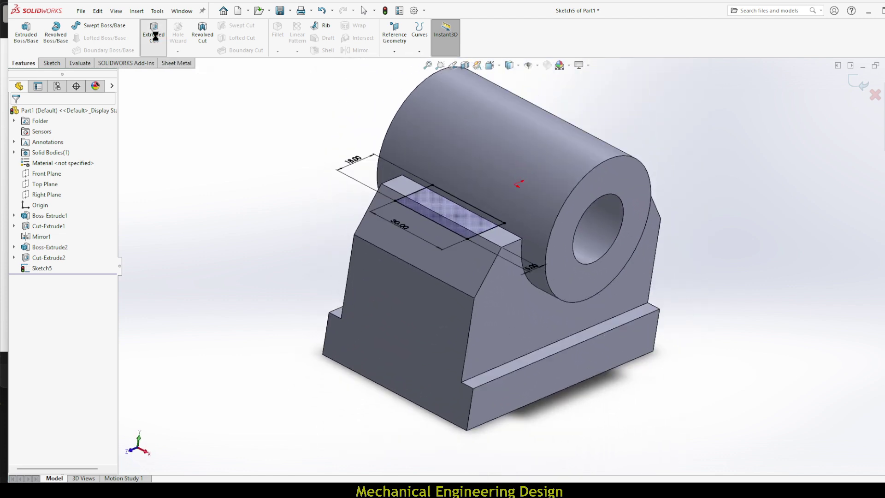
{"action": "left_click", "coordinate": [54, 171]}
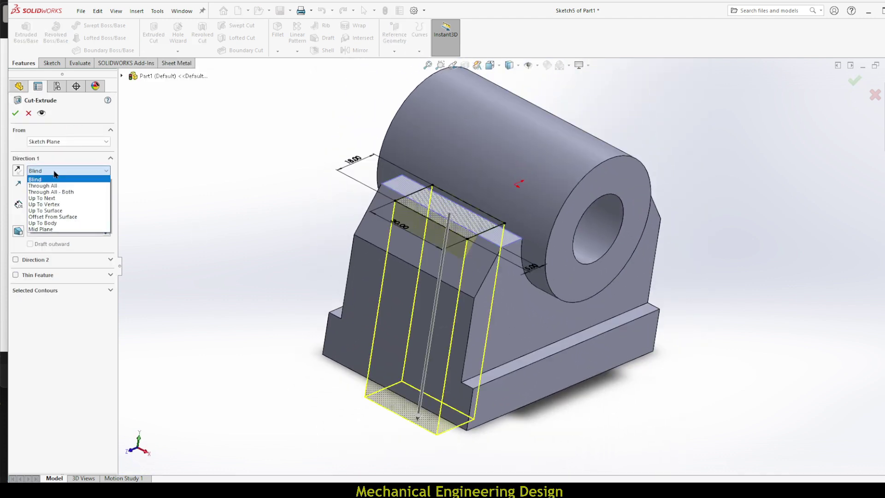
{"action": "left_click", "coordinate": [70, 192]}
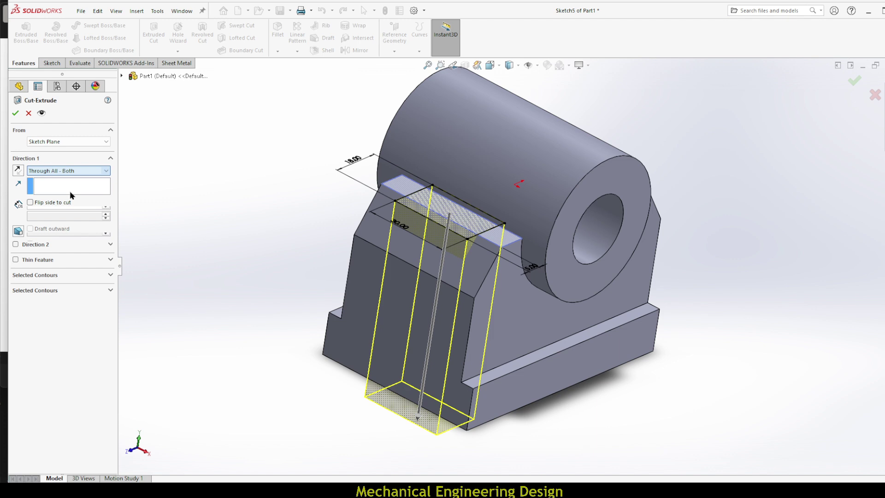
{"action": "left_click", "coordinate": [15, 113]}
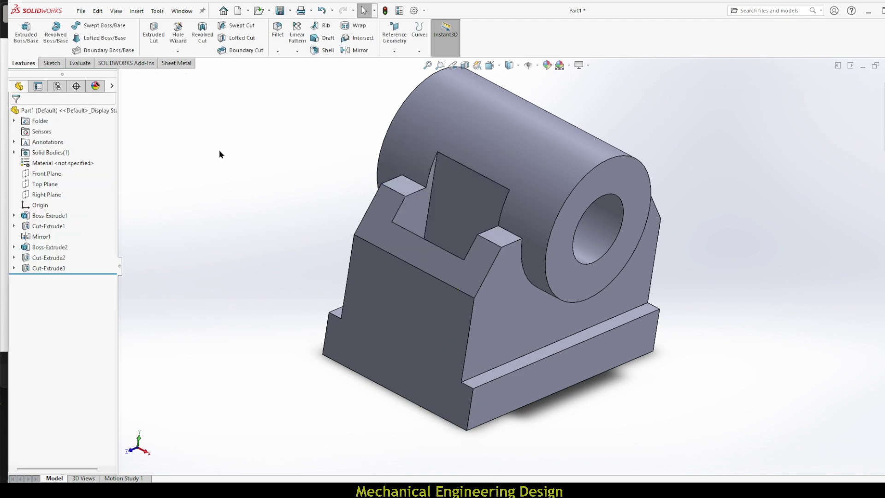
Mirror Cut-Extrude3 about the Front Plane from the isometric view
{"action": "key", "text": "ctrl+7"}
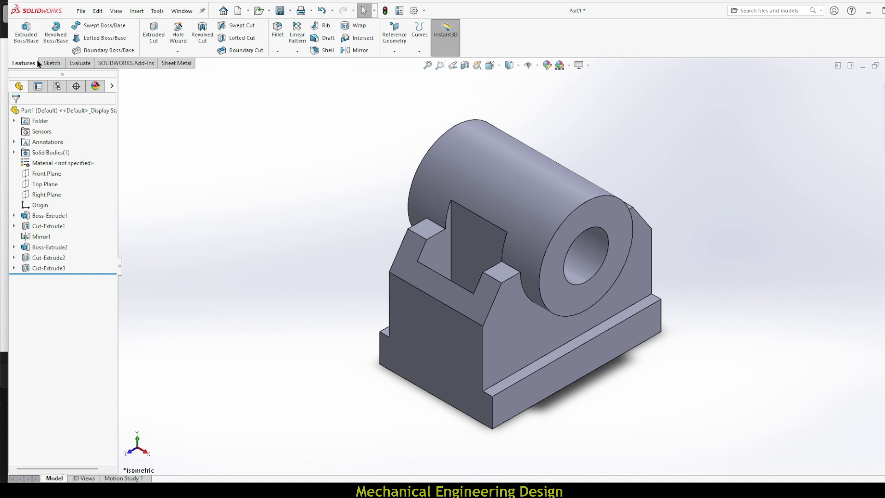
{"action": "left_click", "coordinate": [364, 51]}
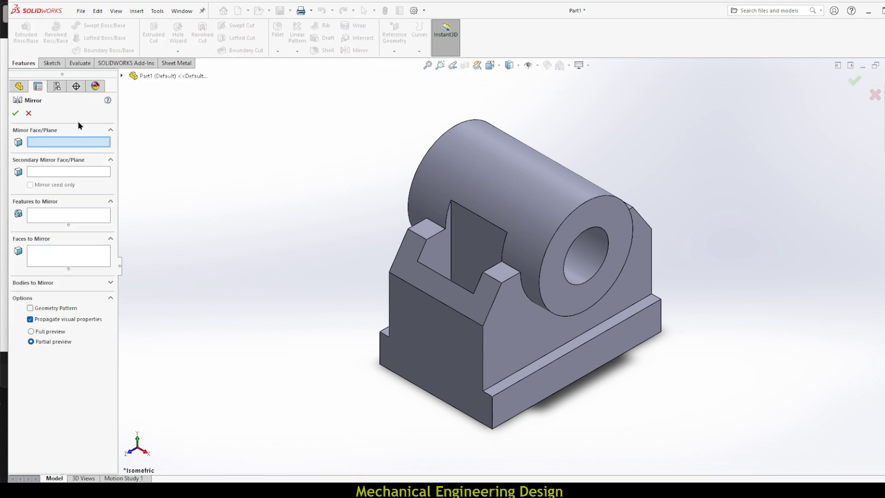
{"action": "left_click", "coordinate": [122, 76]}
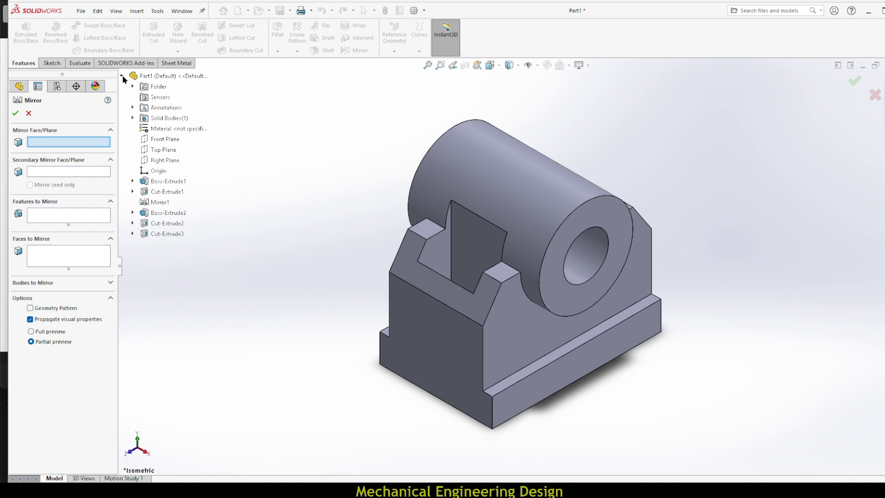
{"action": "left_click", "coordinate": [165, 139]}
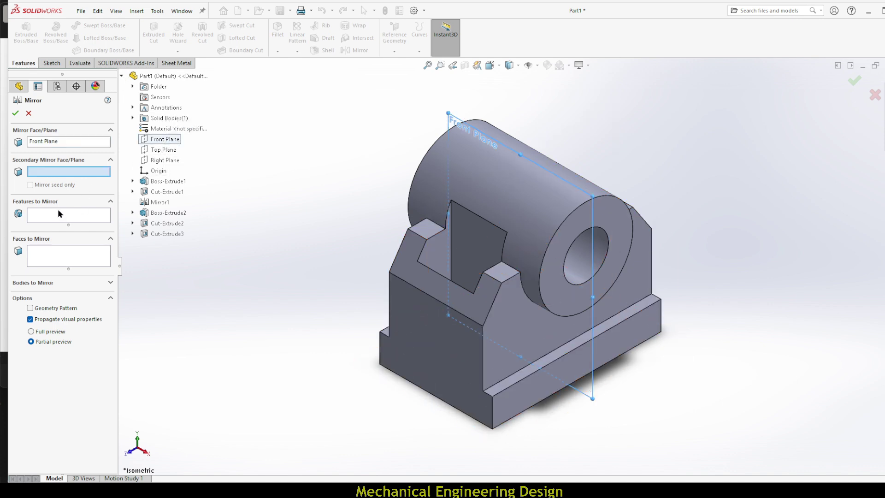
{"action": "left_click", "coordinate": [39, 220]}
{"action": "left_click", "coordinate": [444, 254]}
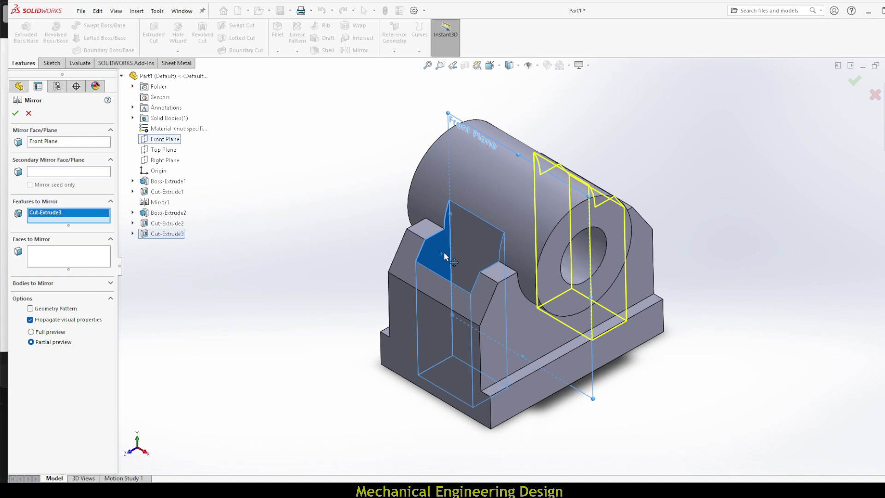
{"action": "middle_click_drag", "start_coordinate": [361, 151], "coordinate": [378, 221]}
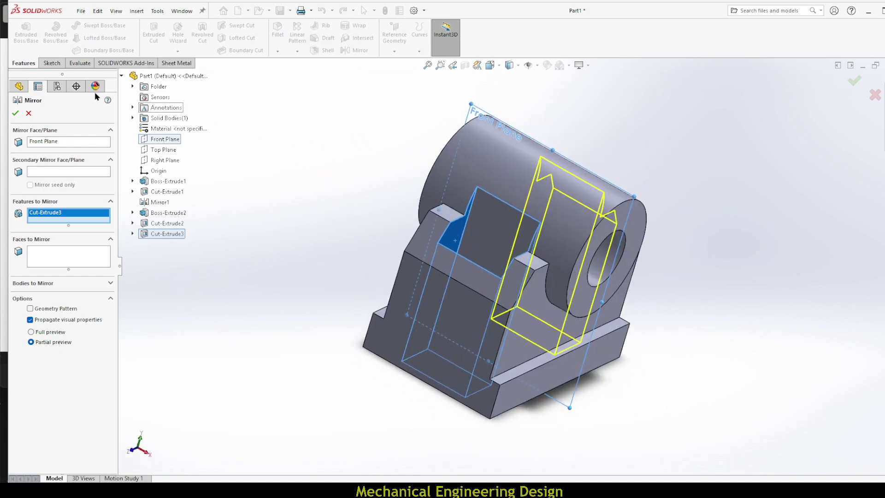
{"action": "left_click", "coordinate": [16, 113]}
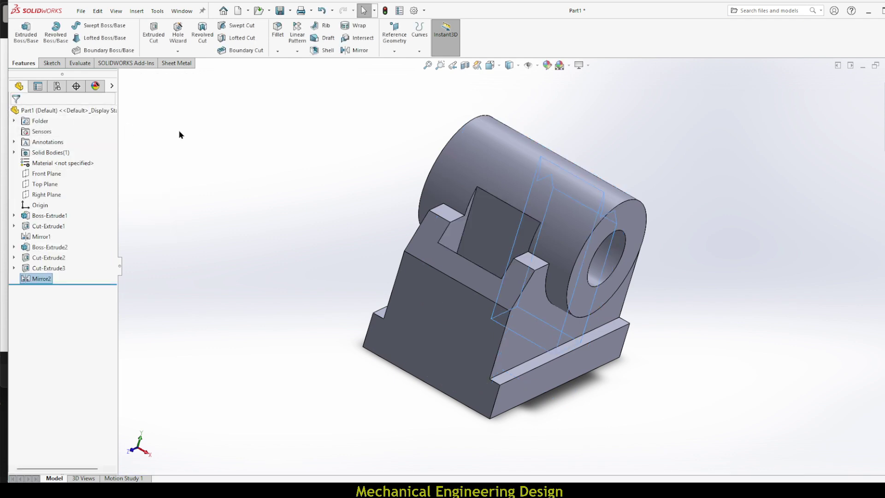
{"action": "left_click", "coordinate": [179, 134]}
{"action": "key", "text": "ctrl+7"}
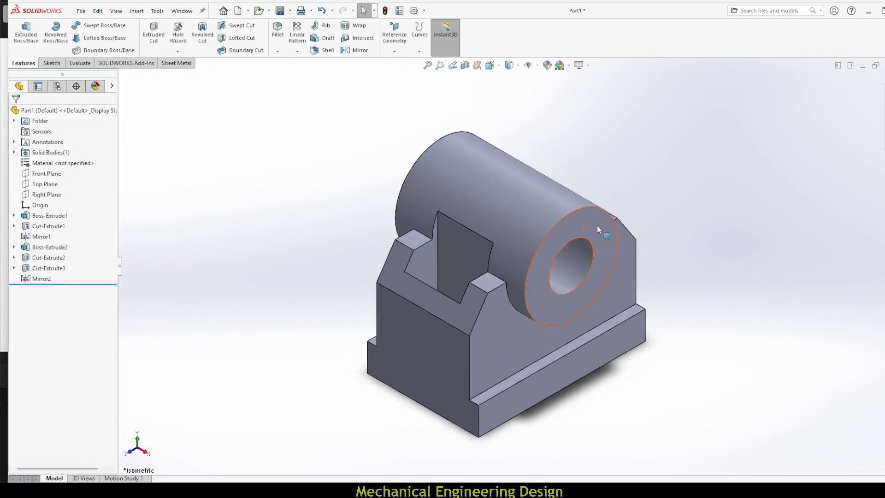
{"action": "key", "text": "alt+Tab"}
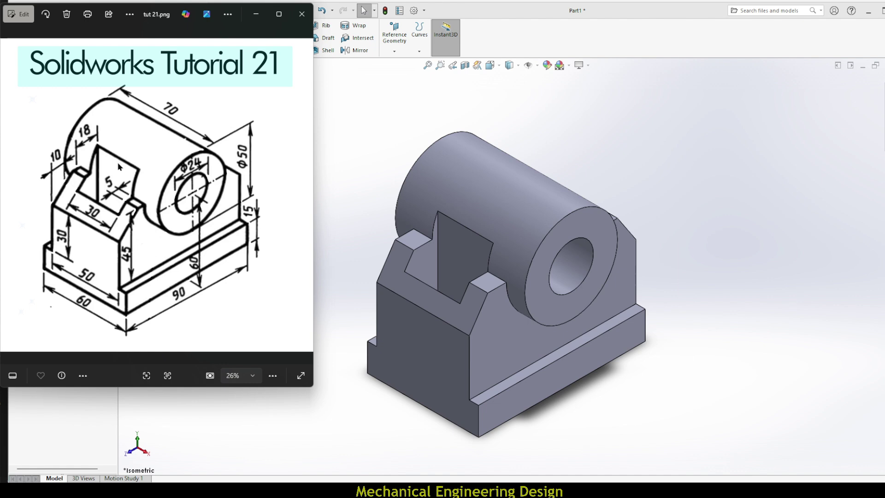
{"action": "left_click", "coordinate": [560, 457]}
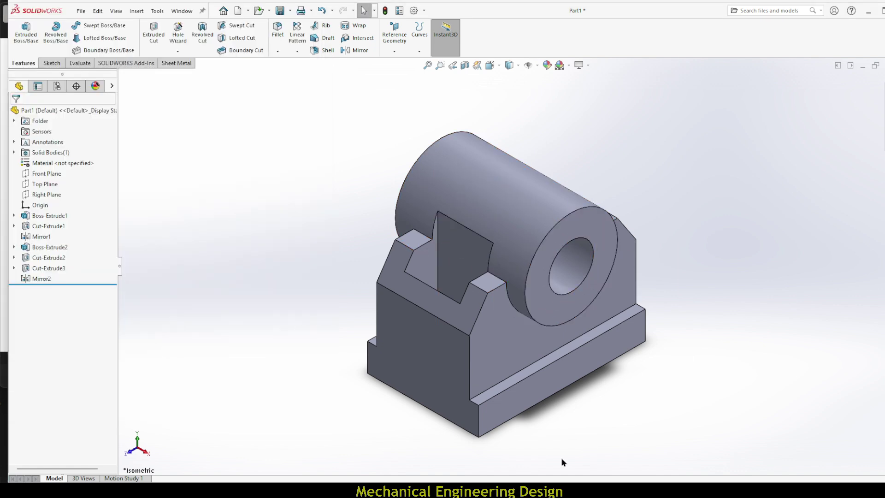